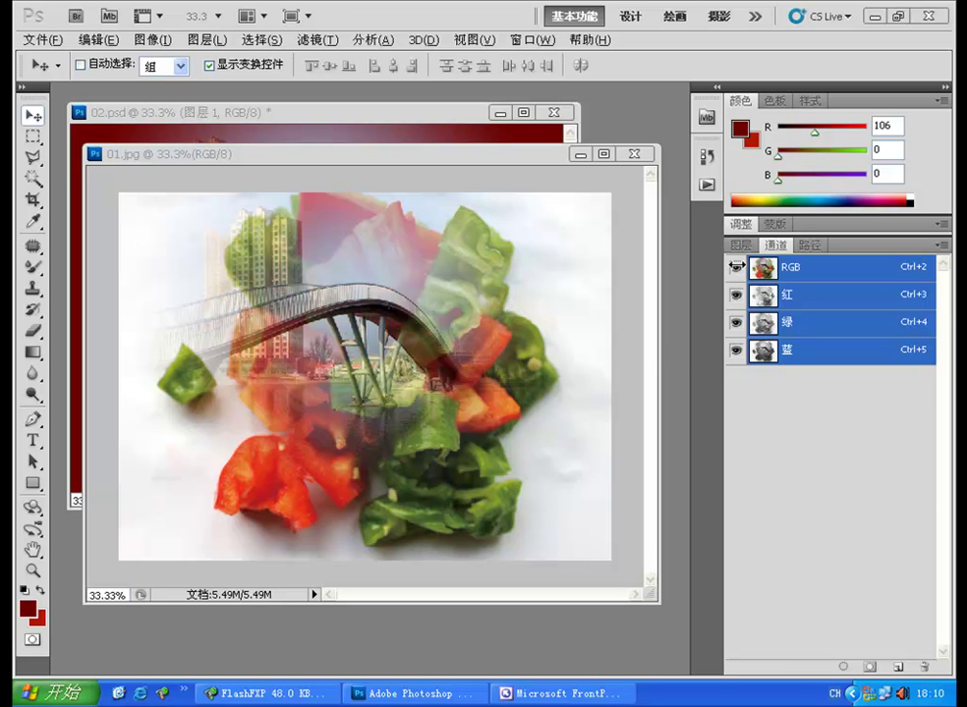
Bring 02.psd to the front with its layers listed and hide the 图层 1 layer.
left_click(741, 245)
left_click(423, 114)
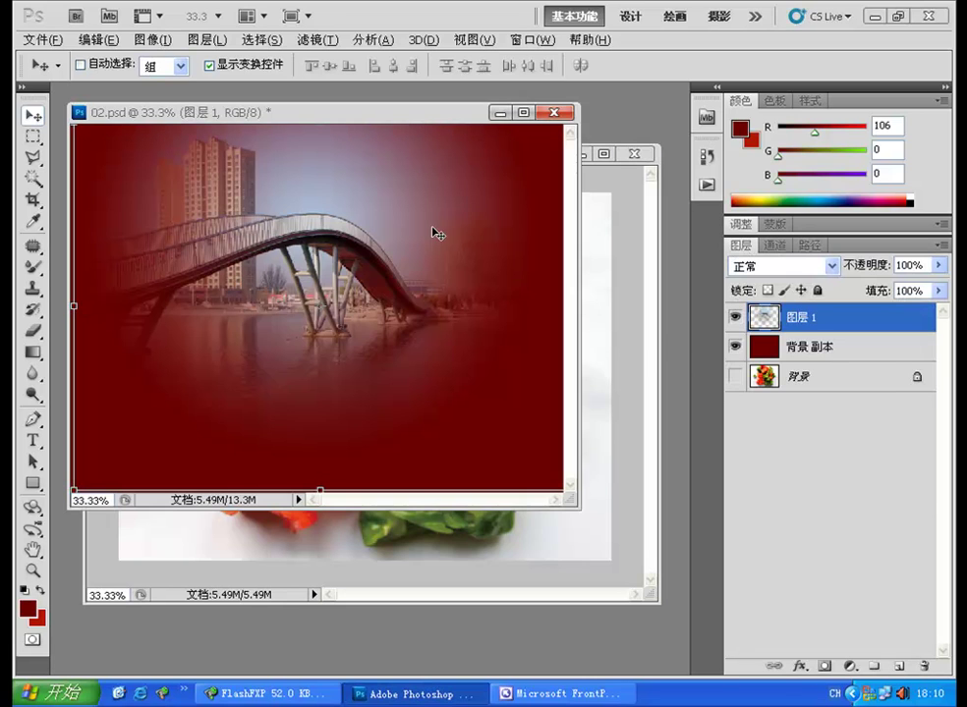
left_click(735, 316)
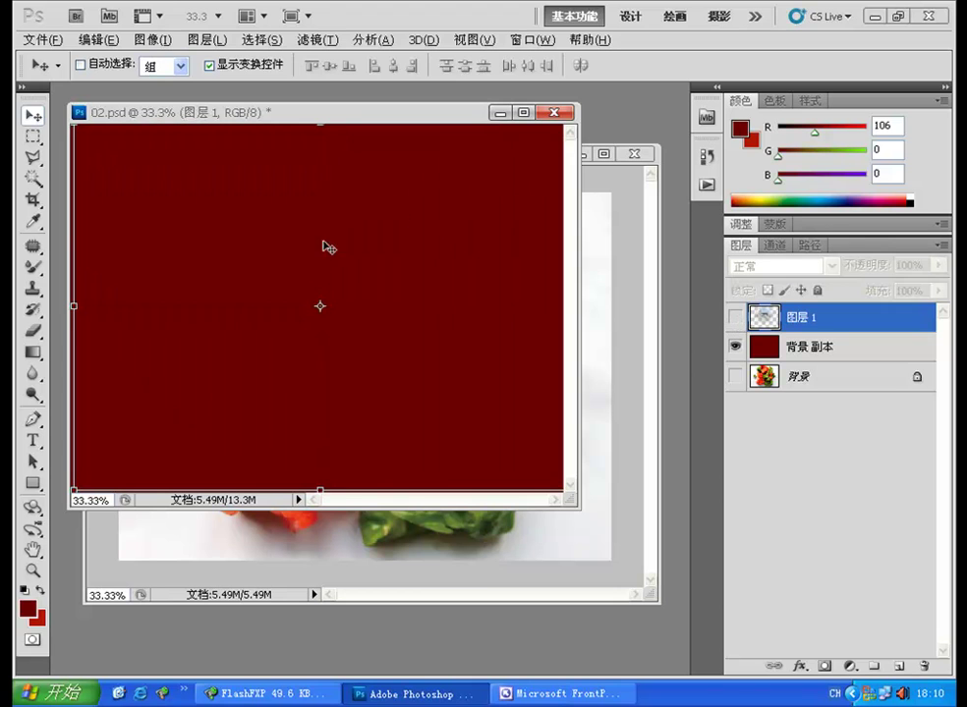
Save a copy of the solid dark red image to the desktop as JPEG file 03 at quality 8.
left_click(40, 40)
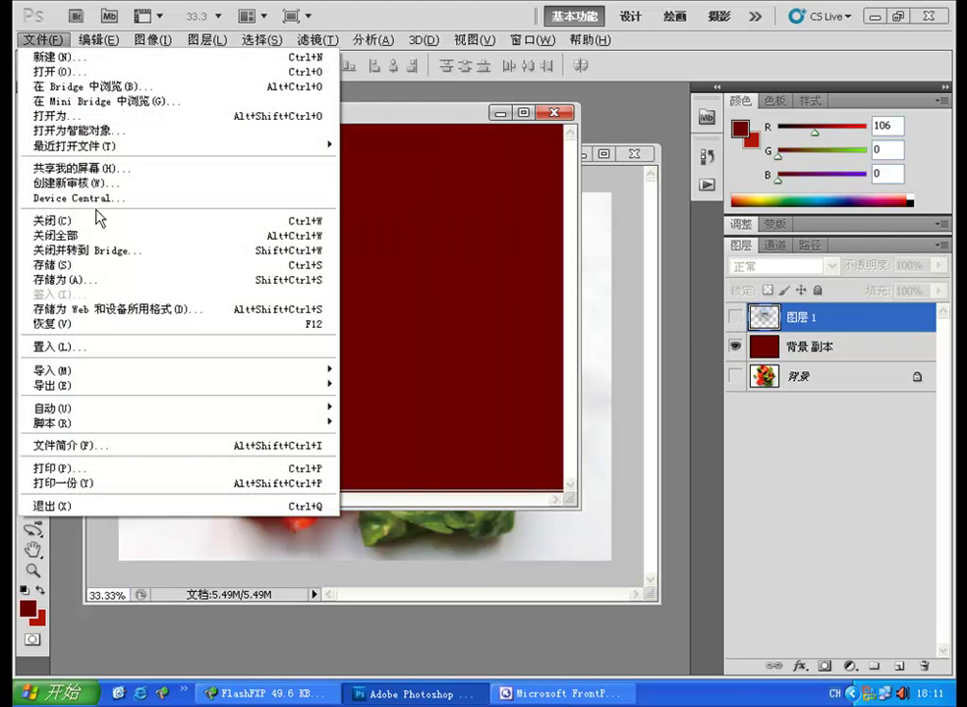
left_click(91, 281)
left_click(464, 384)
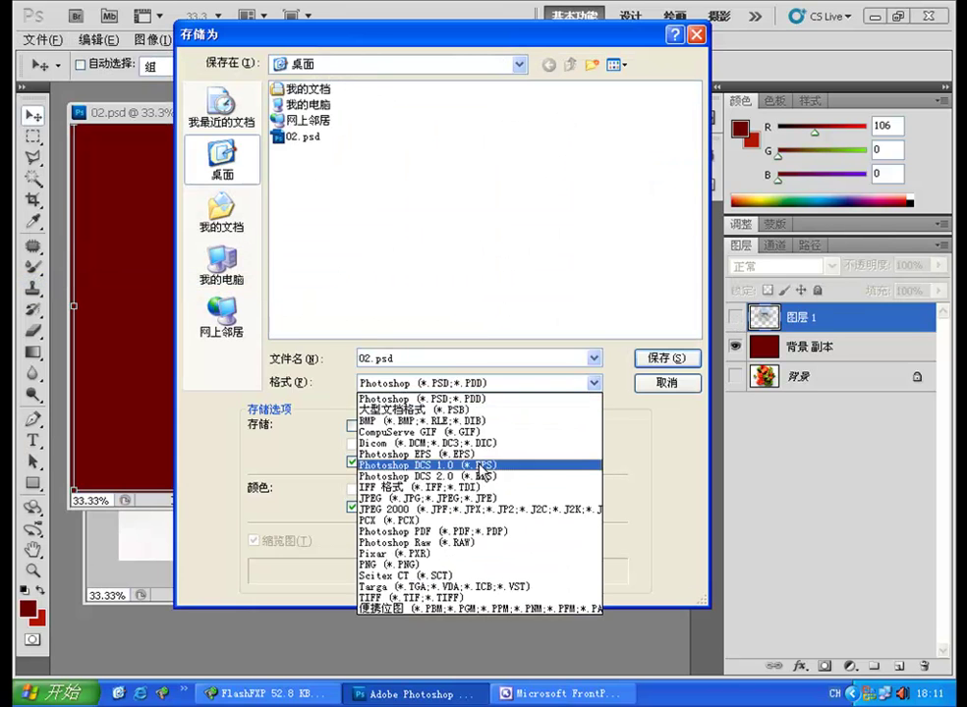
left_click(482, 499)
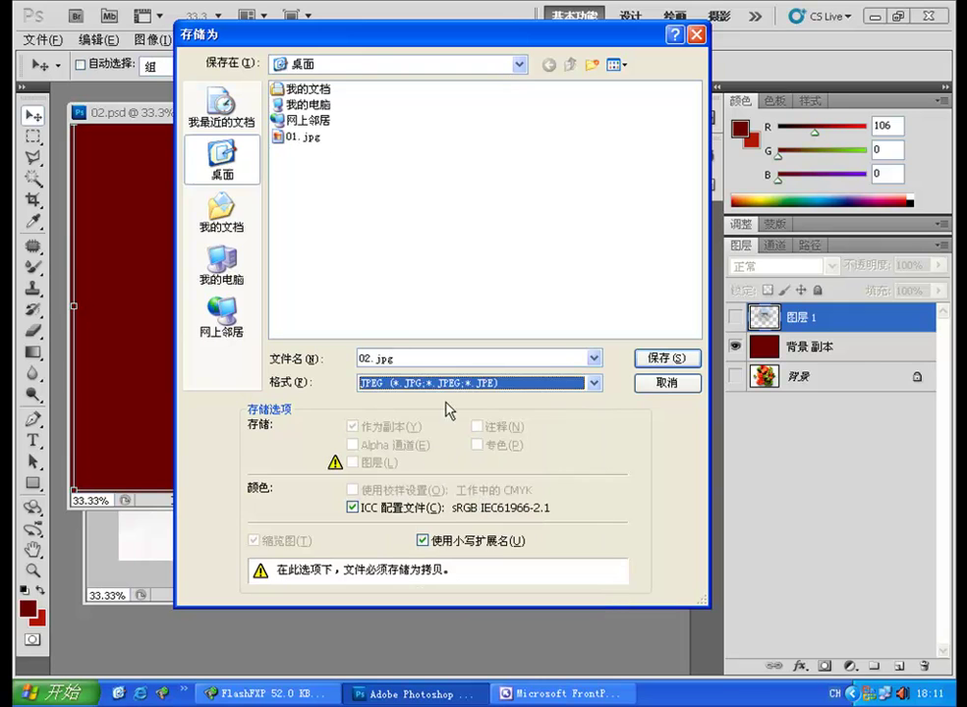
double_click(415, 358)
type("03")
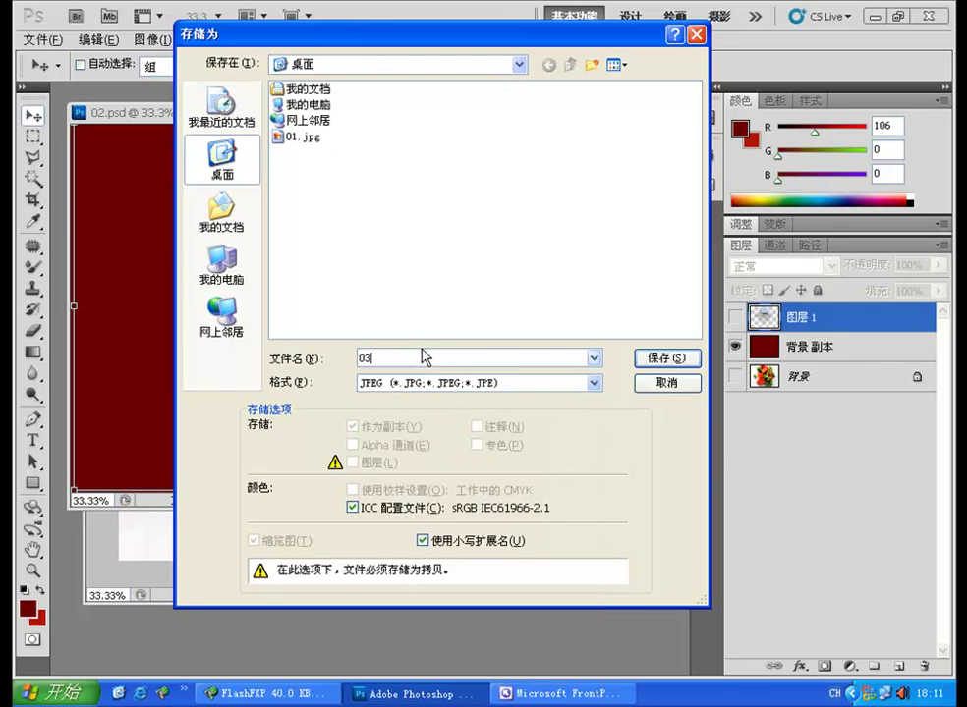
left_click(686, 359)
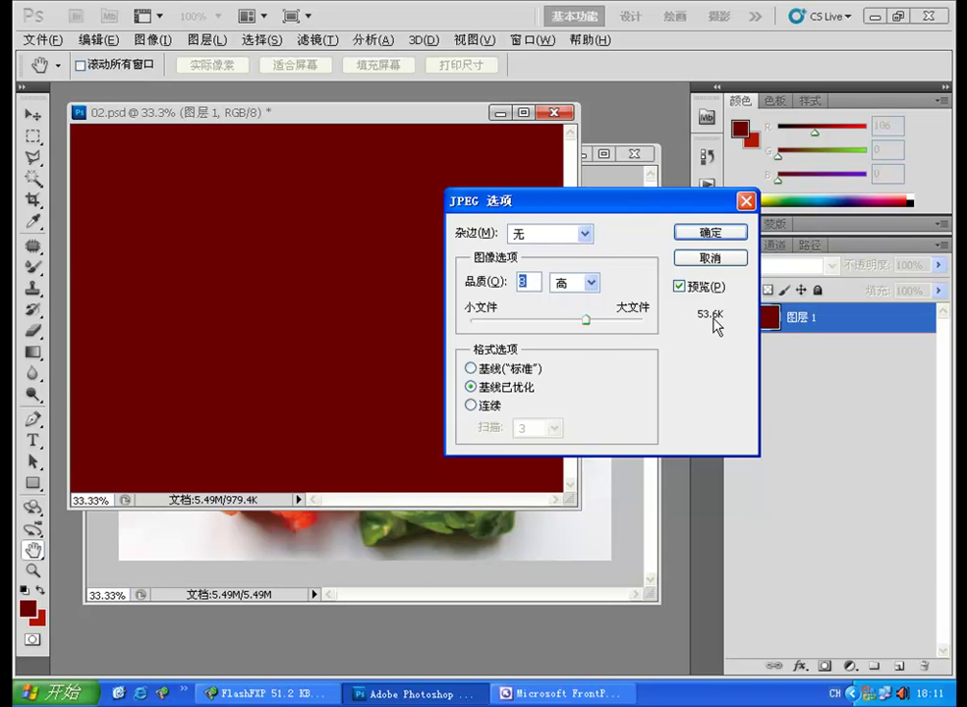
left_click(710, 232)
key("v")
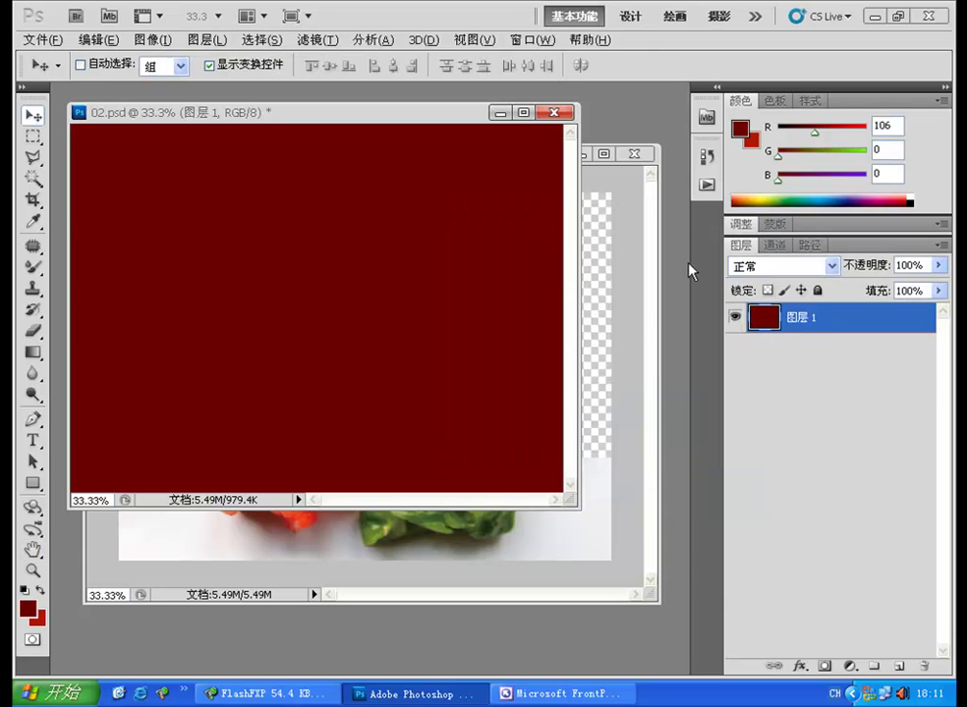
Set the foreground colour to white (ffffff) and fill the 背景 副本 layer with it.
left_click(29, 611)
left_click_drag(632, 339, 620, 275)
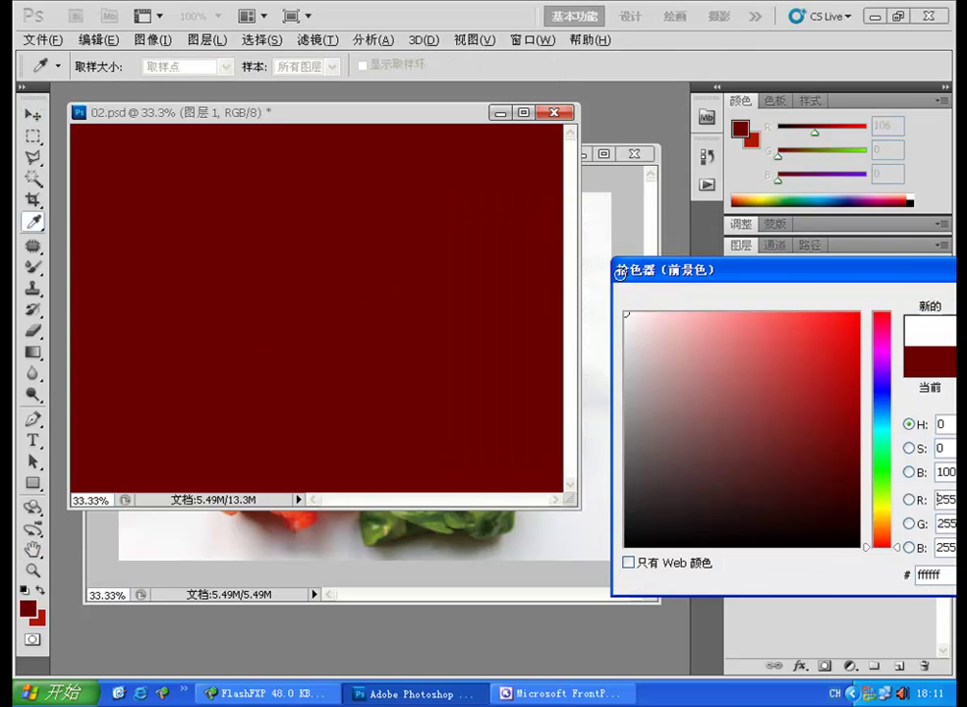
left_click_drag(920, 275, 813, 269)
left_click(912, 295)
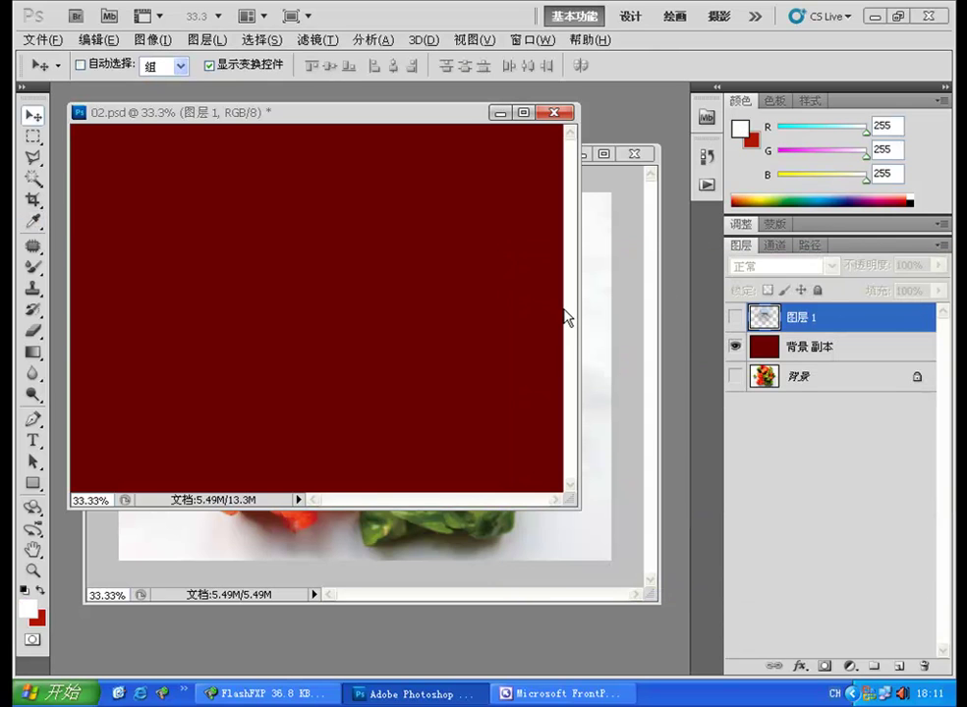
left_click(813, 347)
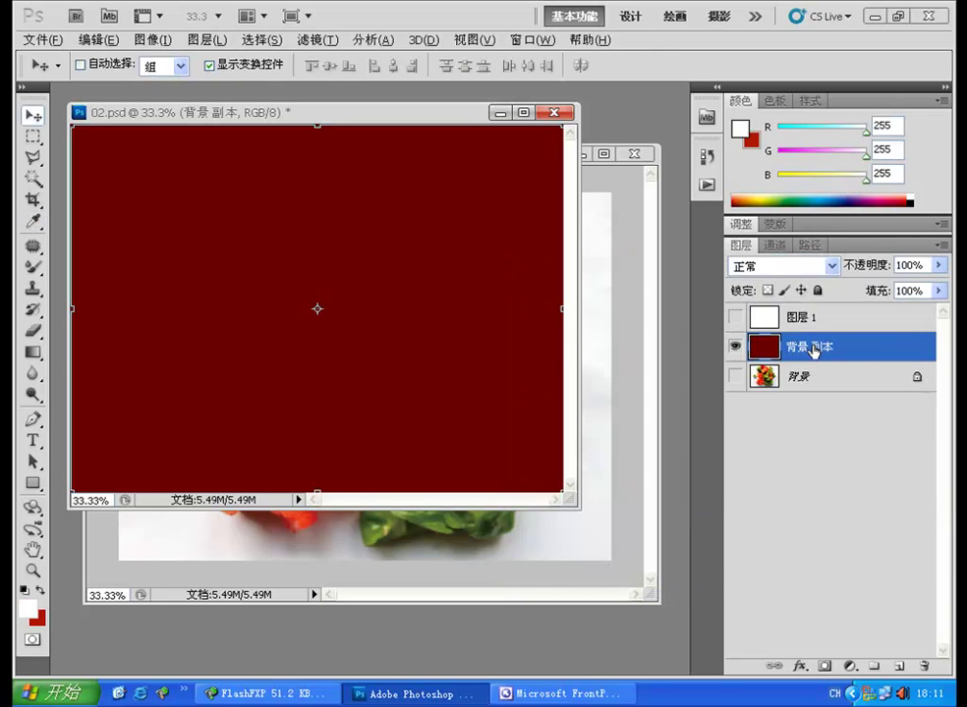
key("alt+Delete")
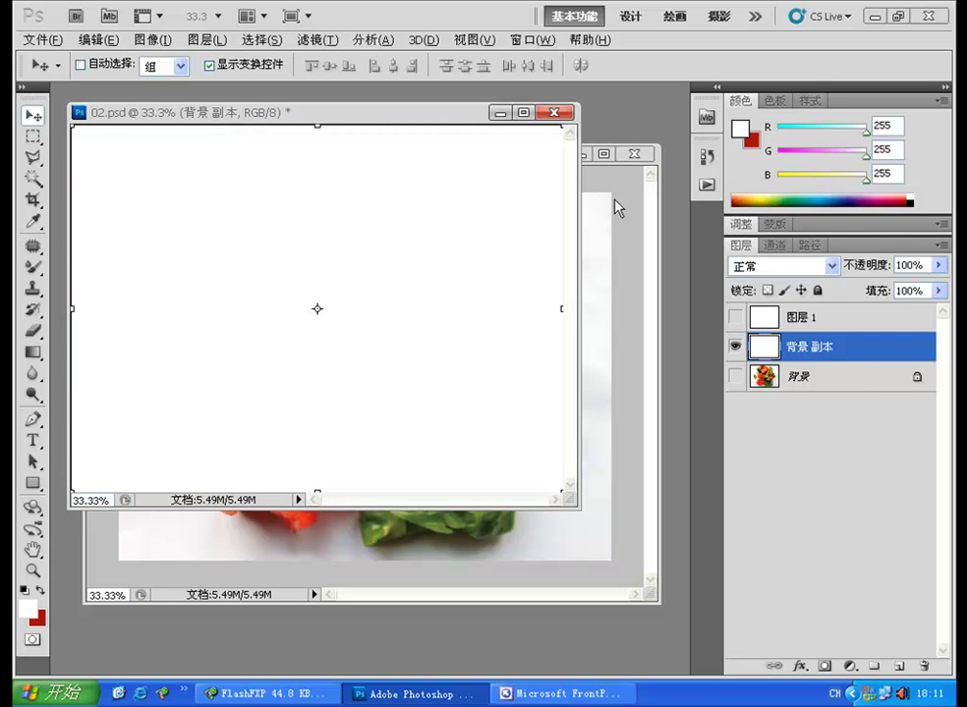
Save a copy of the solid white image to the desktop as JPEG file 04 at quality 8.
left_click(39, 39)
left_click(91, 281)
left_click(438, 383)
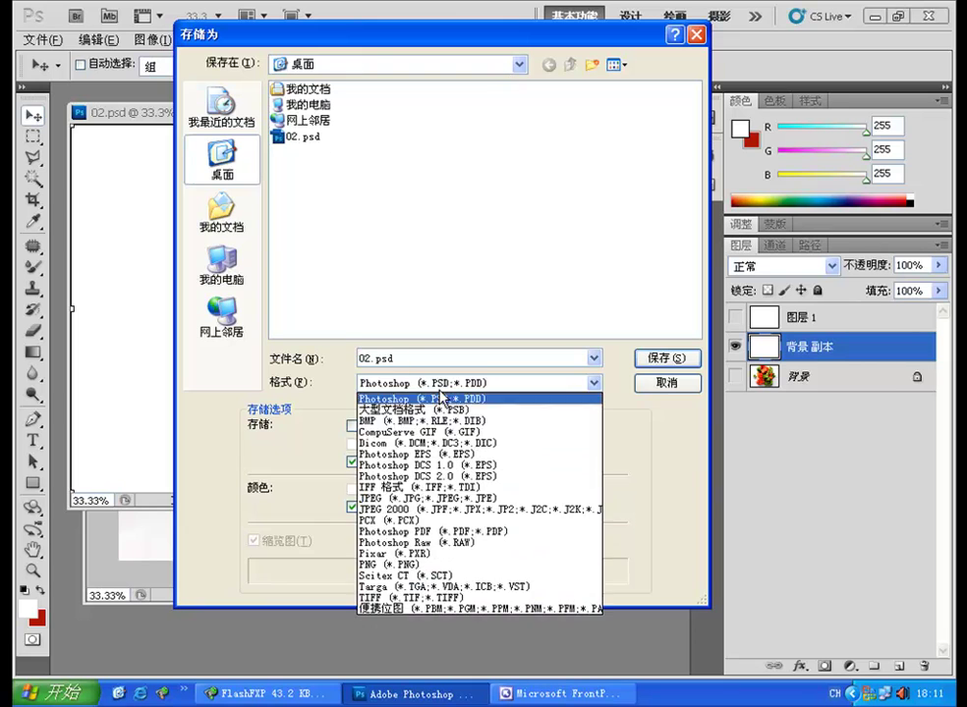
left_click(432, 516)
type("04")
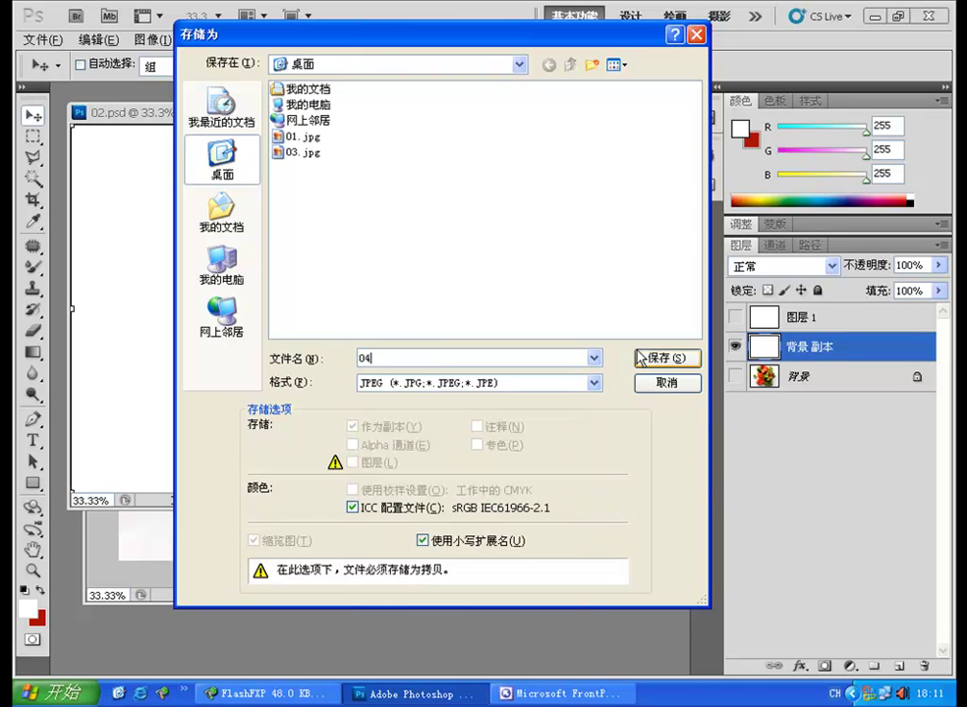
left_click(640, 357)
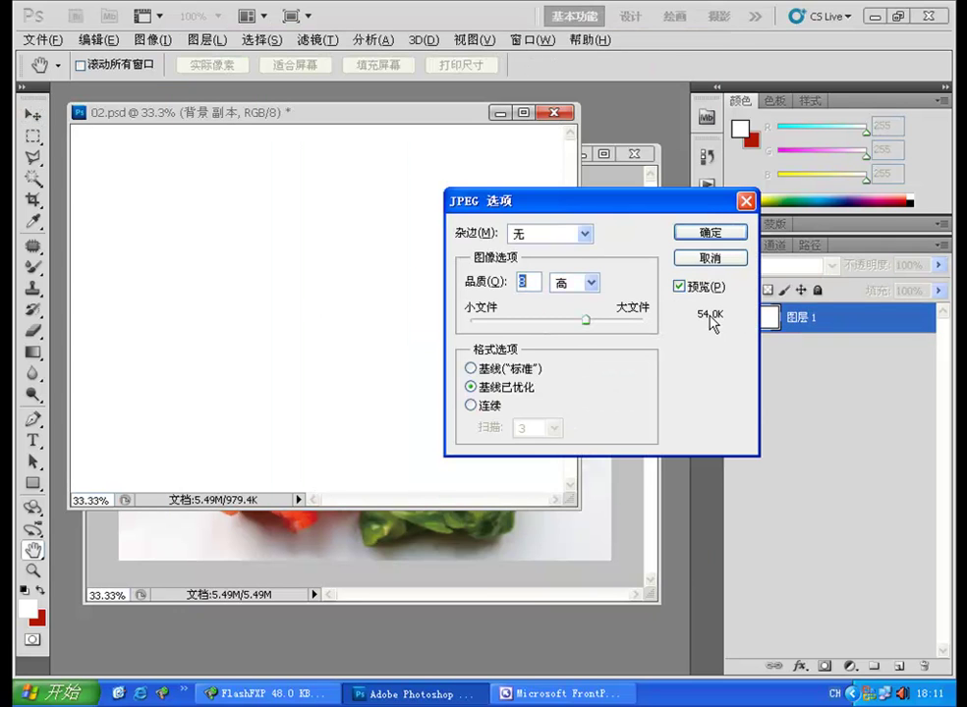
left_click(712, 234)
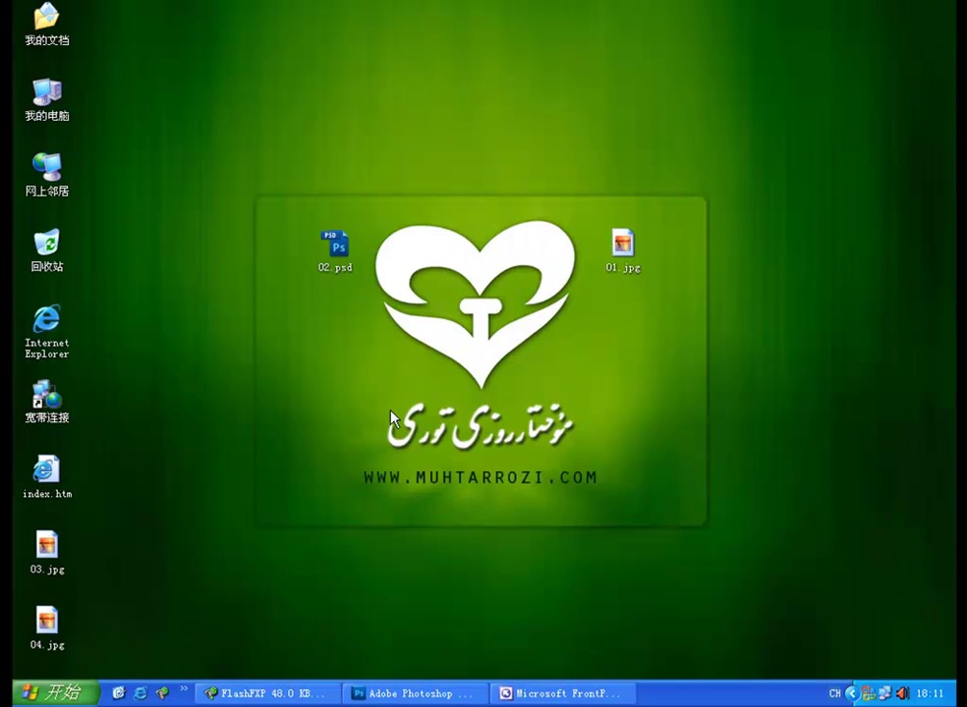
Move 03.jpg and 04.jpg near 01.jpg on the desktop and open the properties of 04.jpg to check its file size.
left_click_drag(112, 532, 765, 179)
right_click(775, 263)
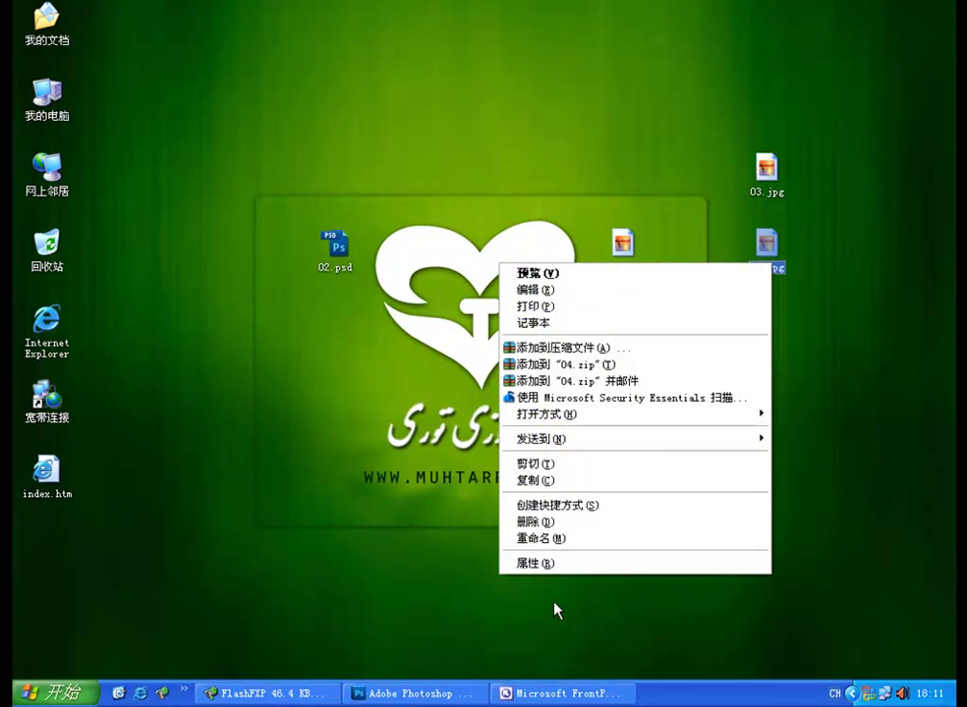
left_click(556, 563)
left_click_drag(763, 261, 394, 142)
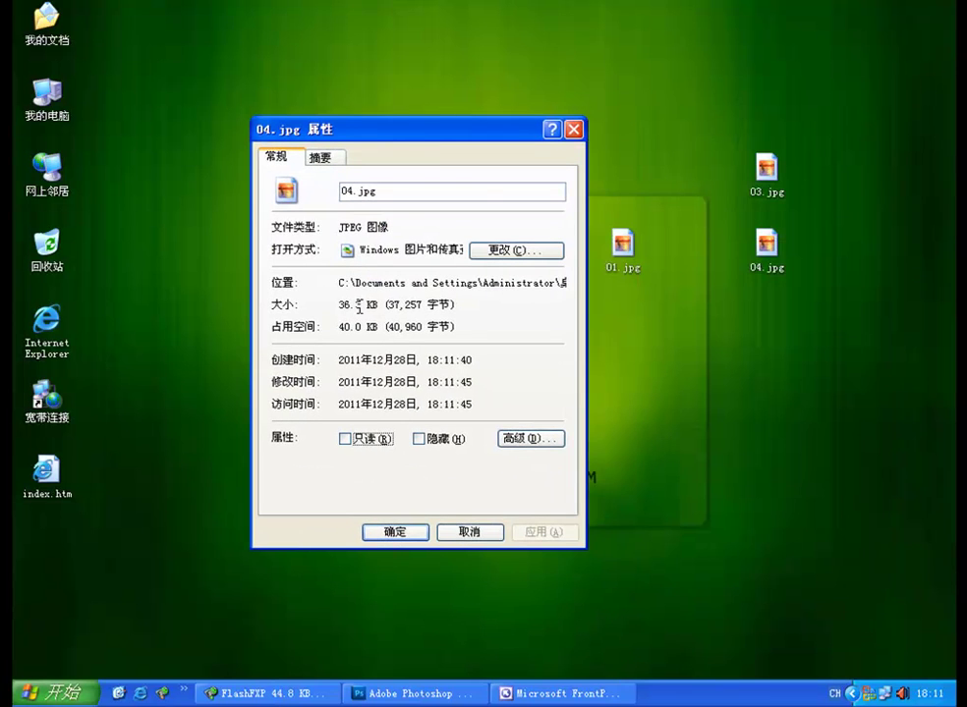
Open the properties of 03.jpg and place them beside those of 04.jpg to compare the file sizes.
right_click(755, 191)
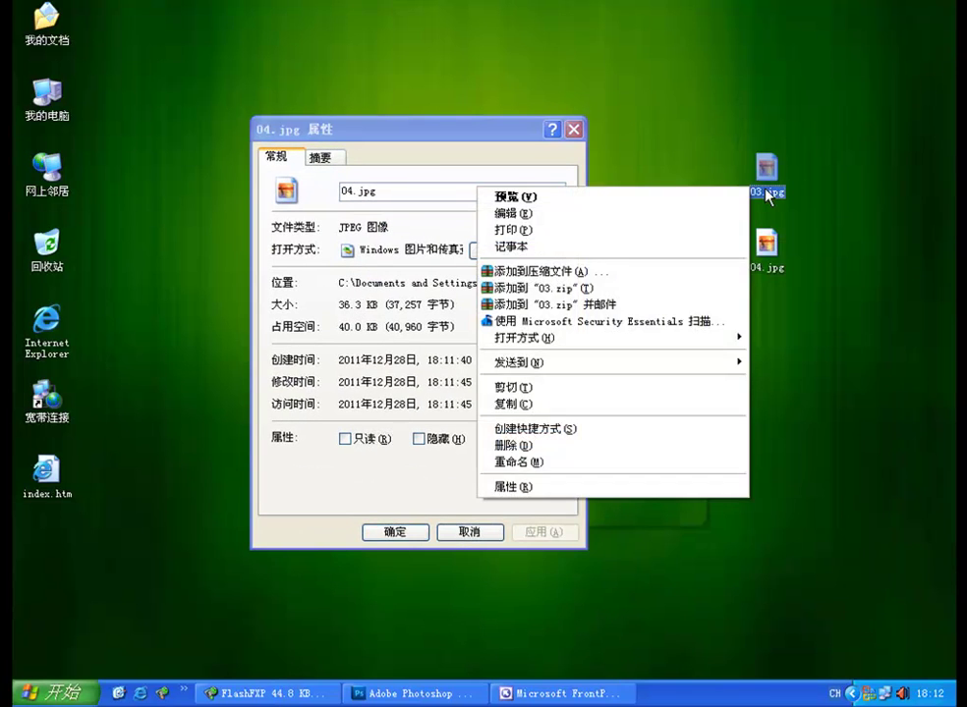
left_click(602, 487)
left_click_drag(756, 201, 622, 152)
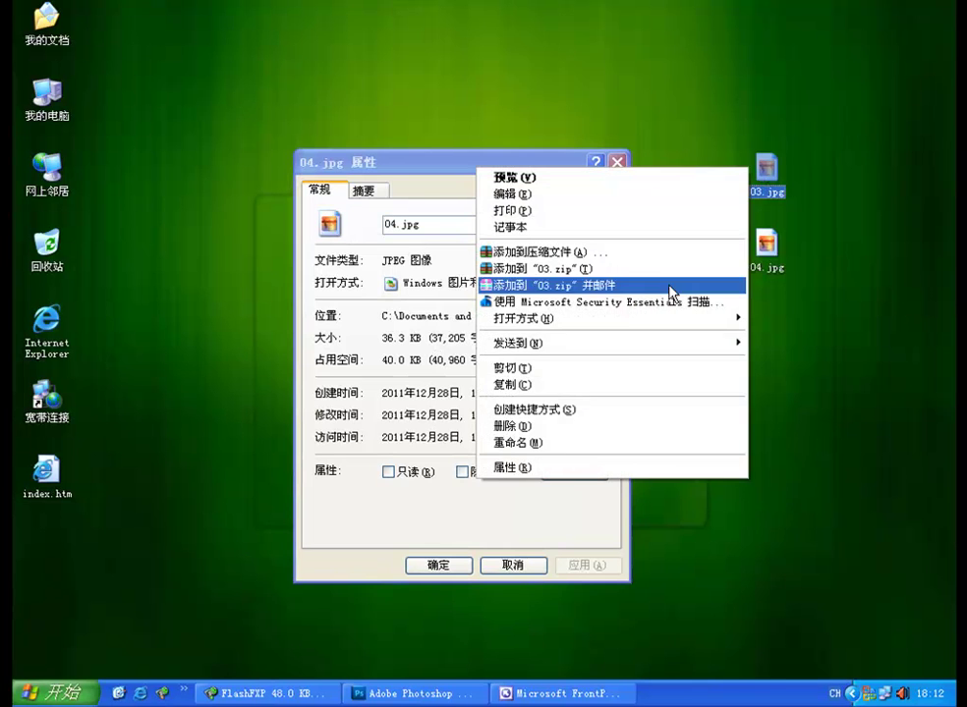
left_click(586, 469)
left_click_drag(683, 179, 586, 167)
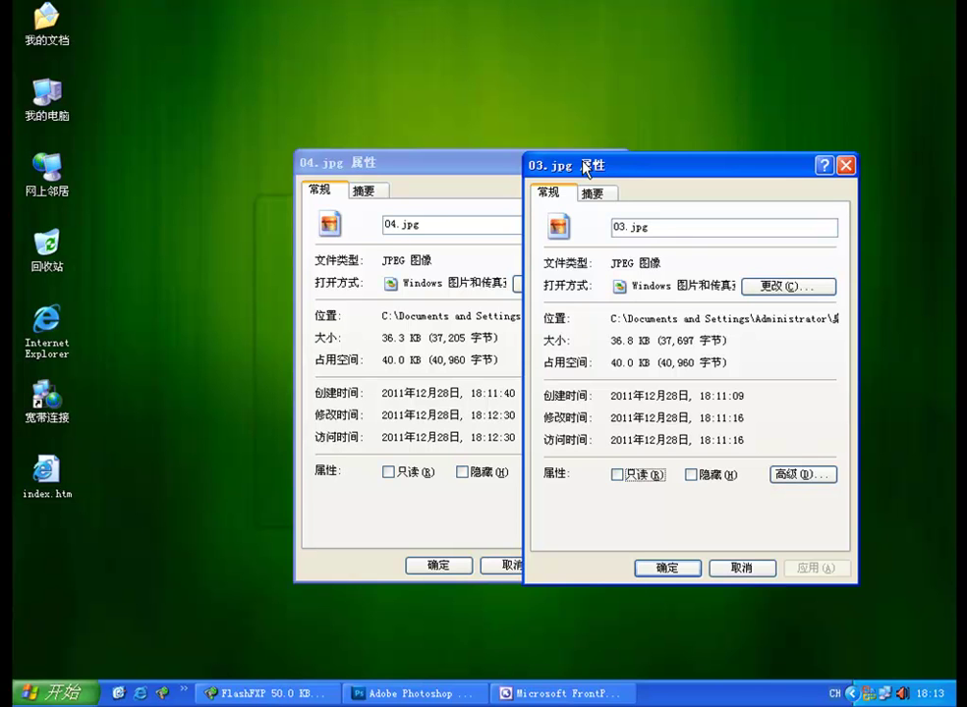
Switch back to Photoshop, hide the 背景 副本 layer and show the 背景 layer with the pepper photo.
left_click(439, 694)
left_click(736, 346)
left_click(734, 377)
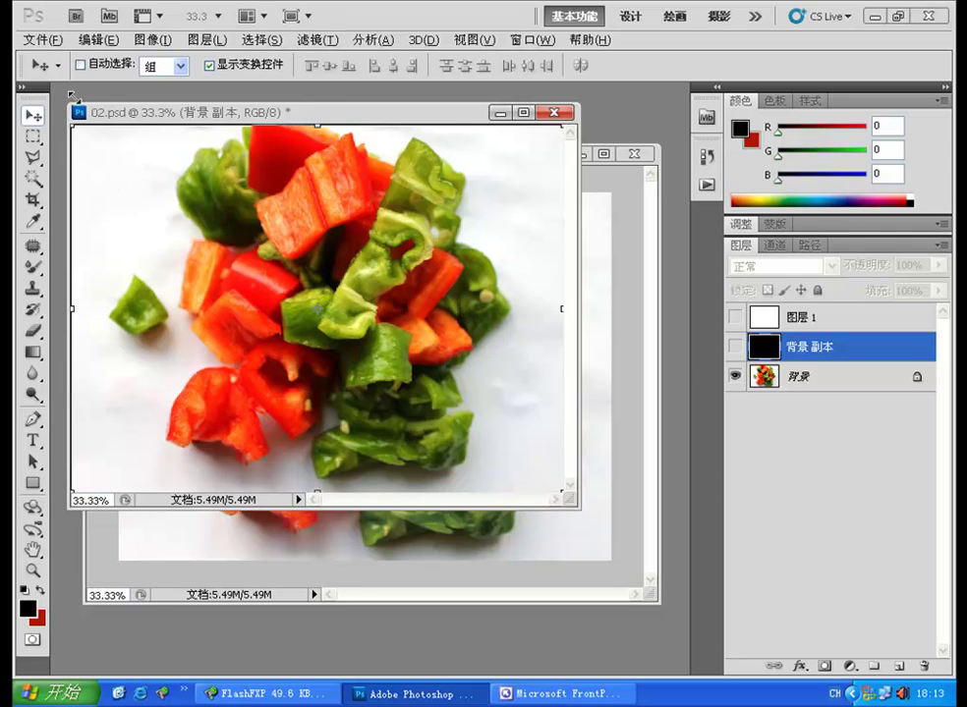
Save a copy of the pepper photo to the desktop as JPEG file 05.jpg.
left_click(41, 39)
left_click(49, 276)
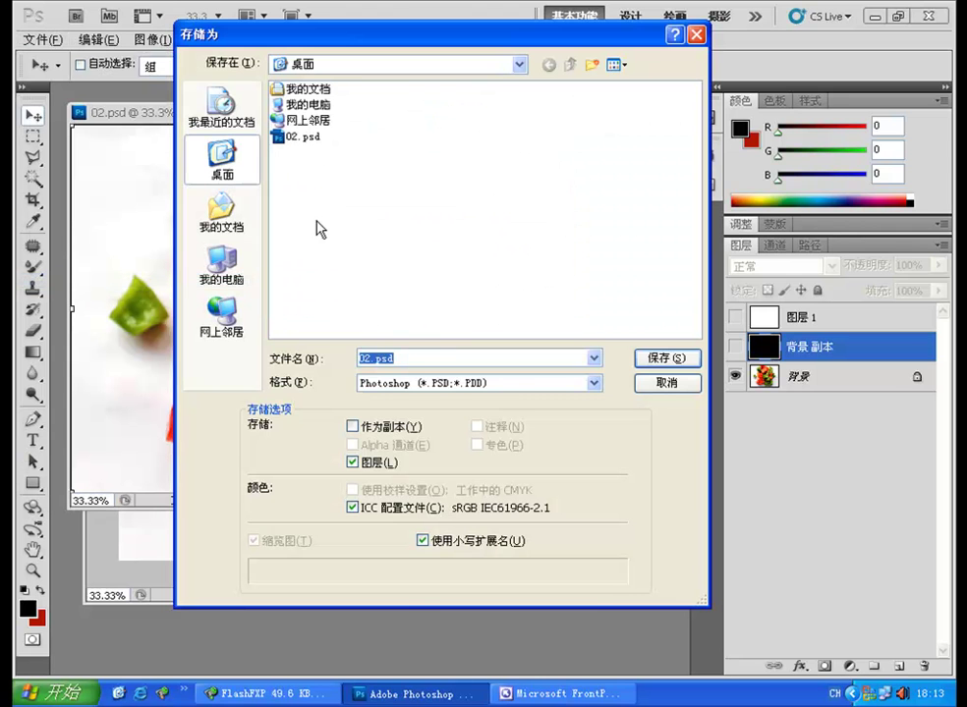
left_click(456, 383)
left_click(462, 494)
left_click(455, 383)
left_click(461, 533)
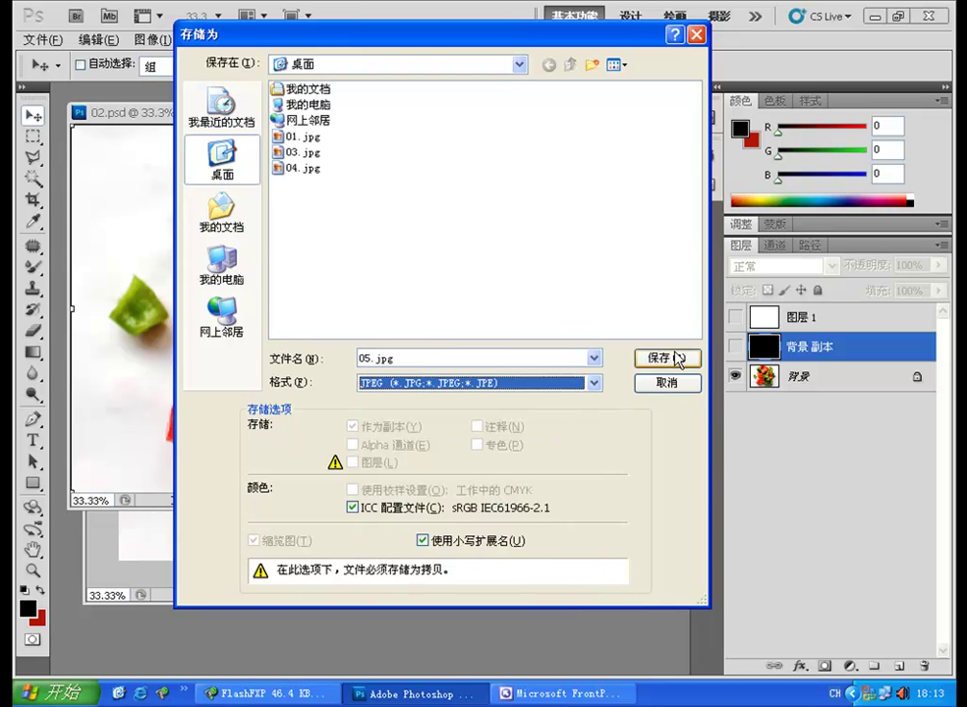
left_click(676, 360)
left_click(702, 236)
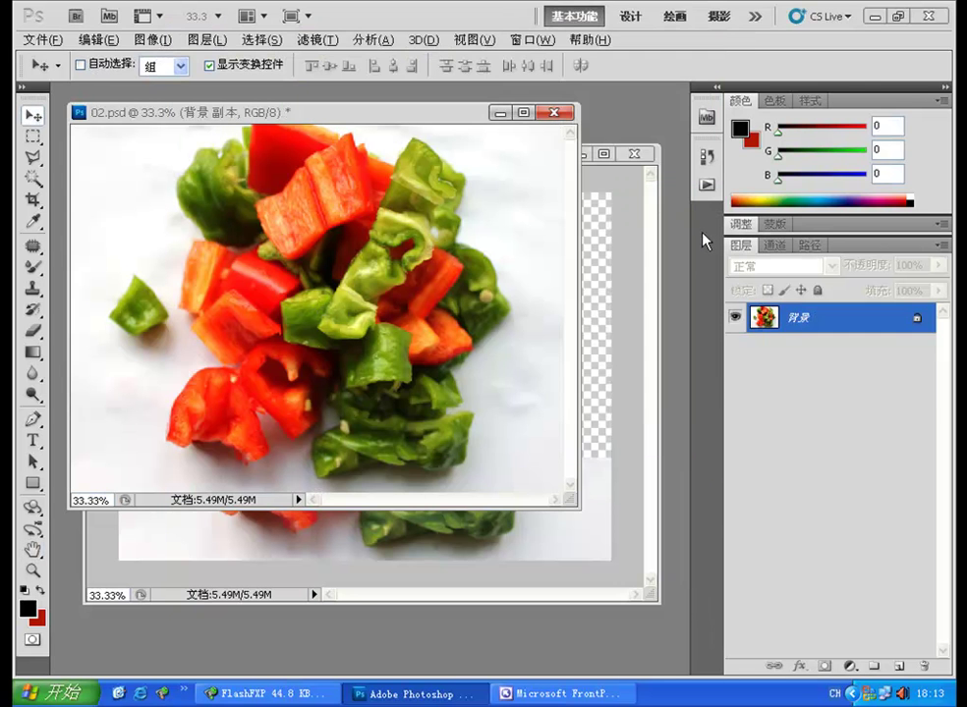
Return to the desktop and open the properties of 05.jpg next to the others to compare its file size.
left_click(874, 16)
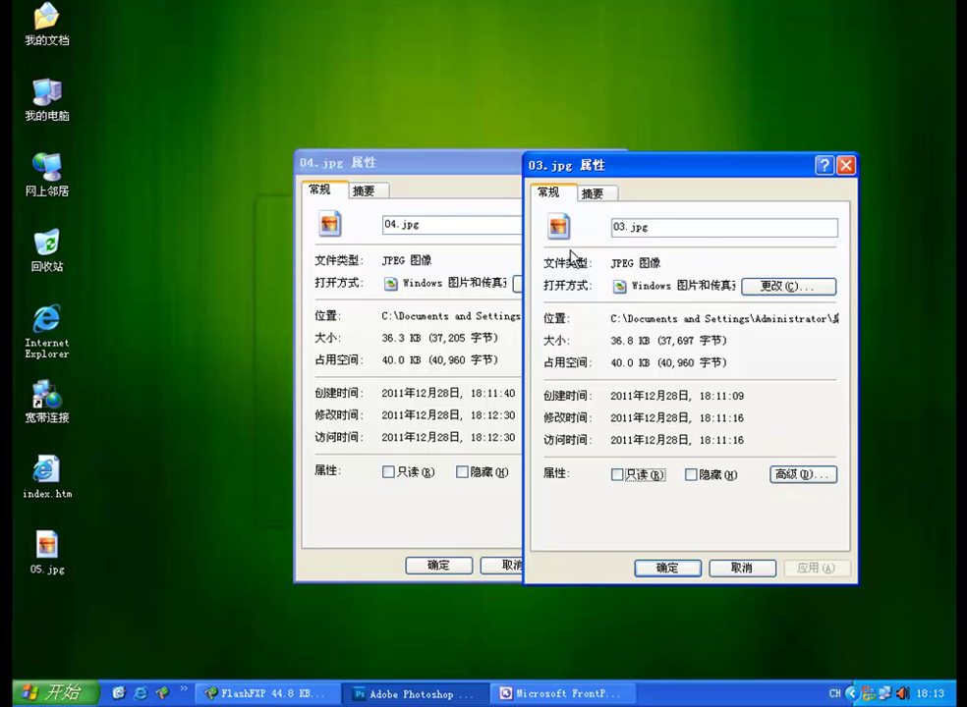
right_click(45, 556)
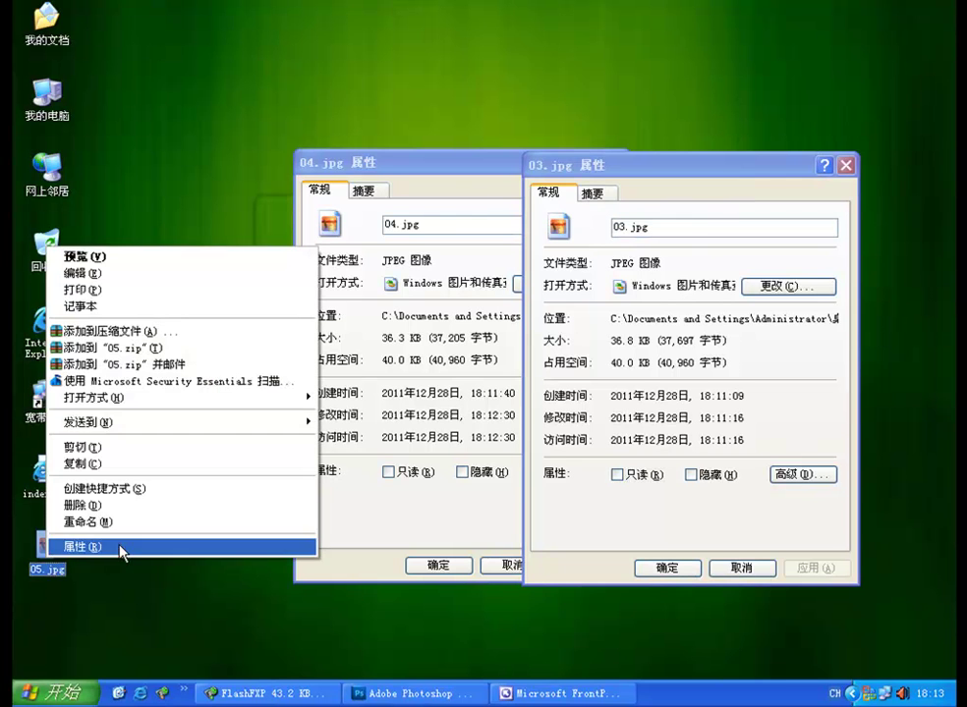
left_click(118, 547)
left_click_drag(285, 259, 369, 157)
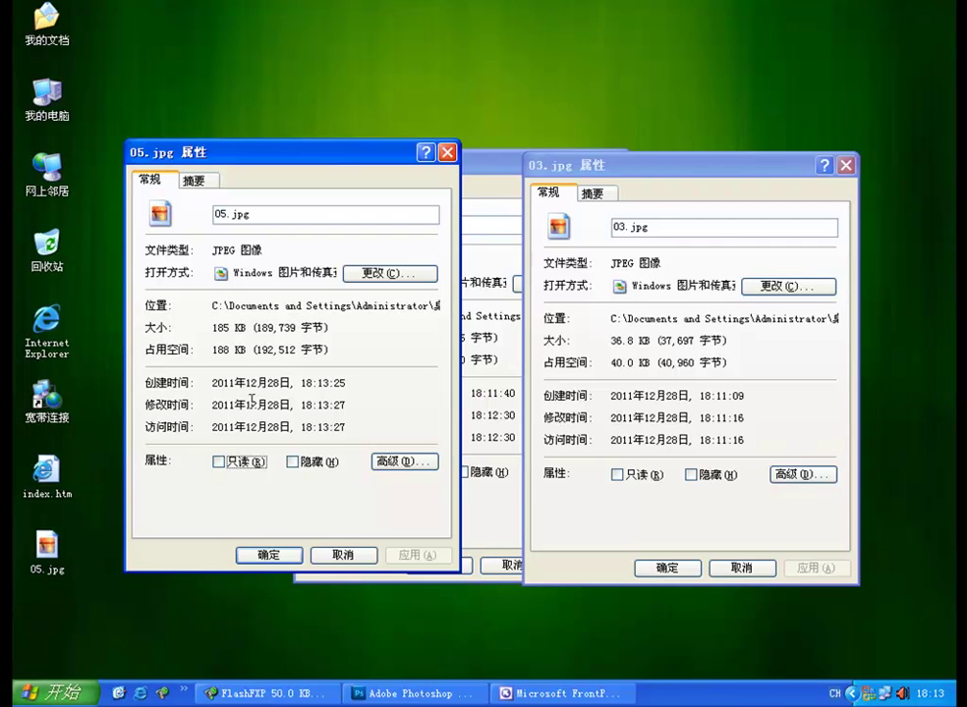
Switch back to Photoshop and check the pixel dimensions and resolution of 02.psd in Image Size without changing them.
left_click(381, 702)
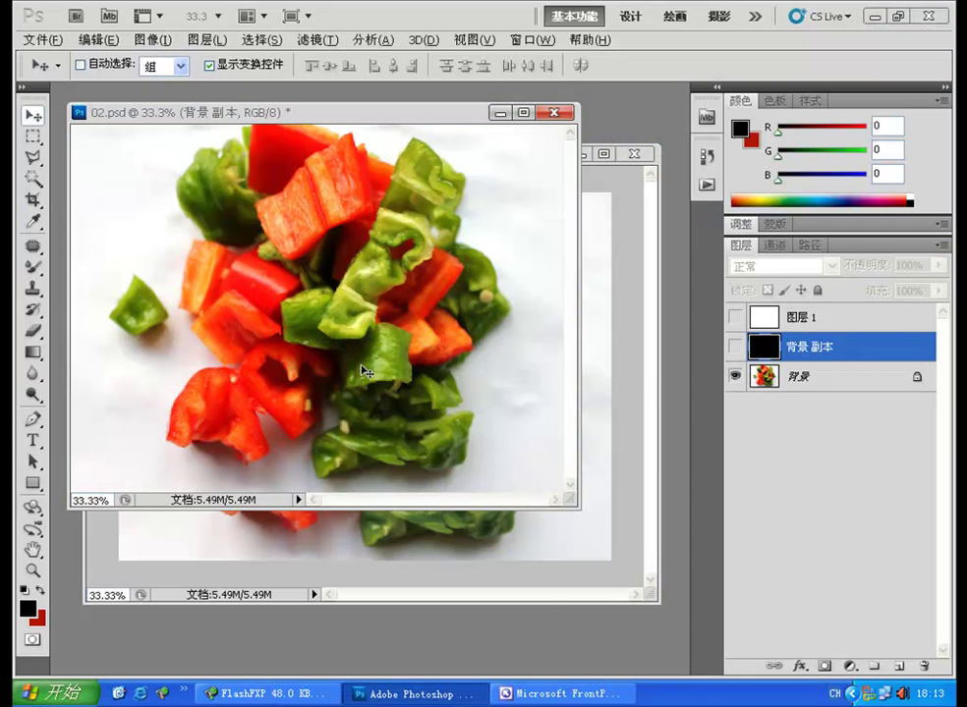
left_click(899, 16)
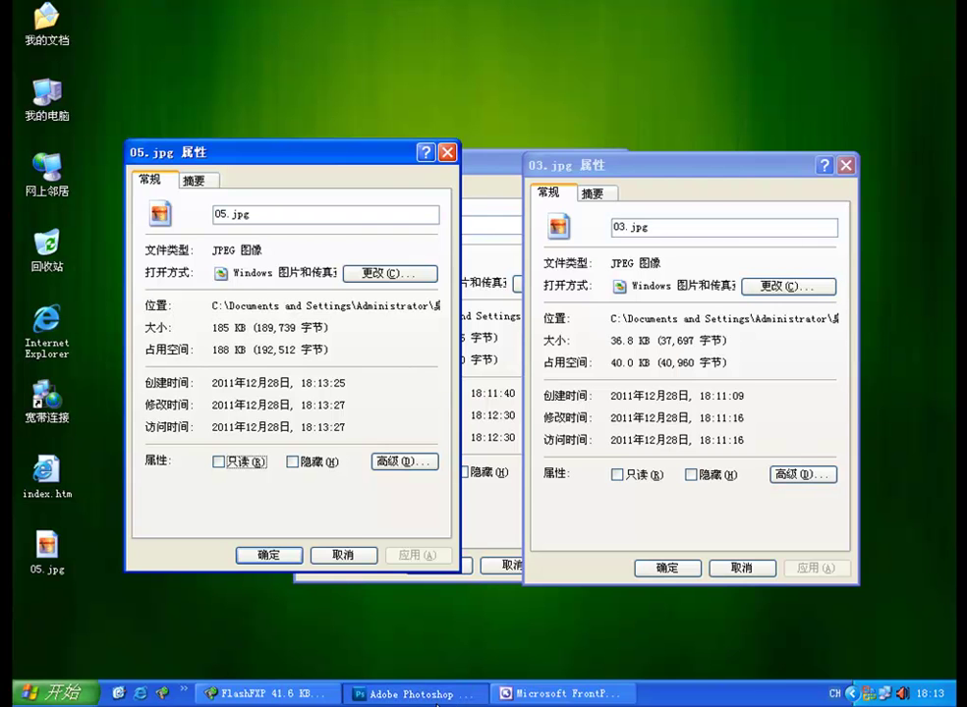
left_click(412, 694)
right_click(429, 114)
left_click(458, 139)
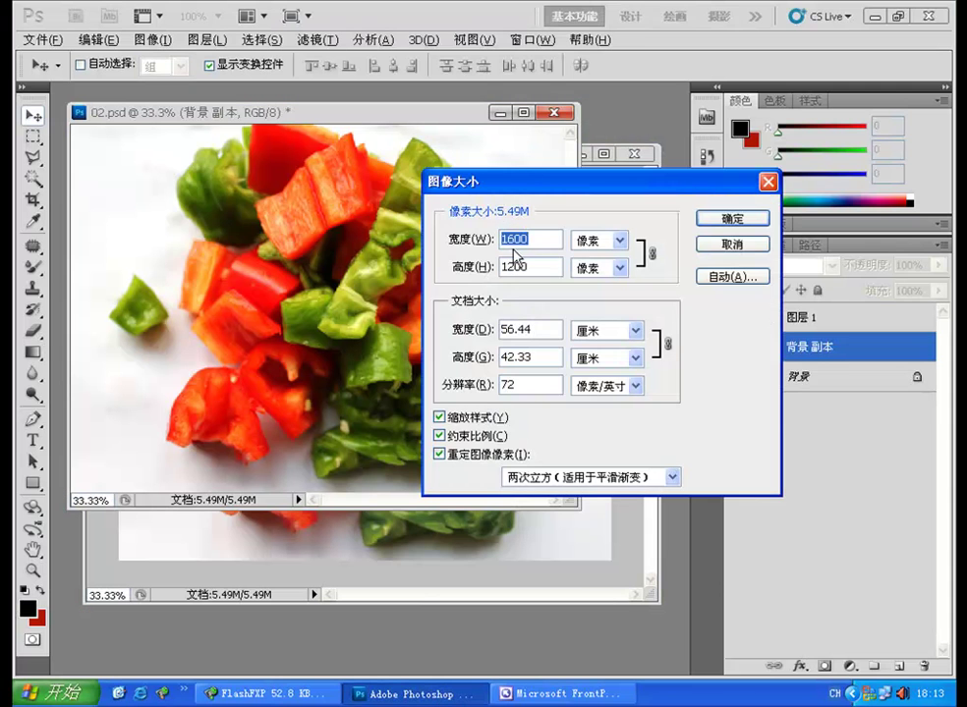
double_click(524, 385)
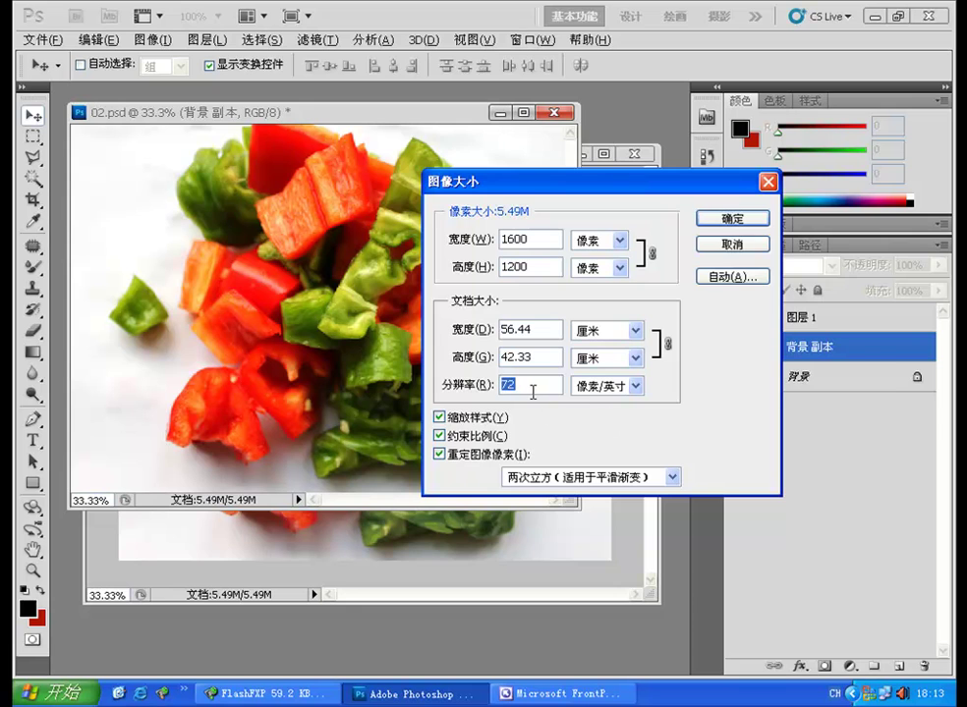
left_click(733, 244)
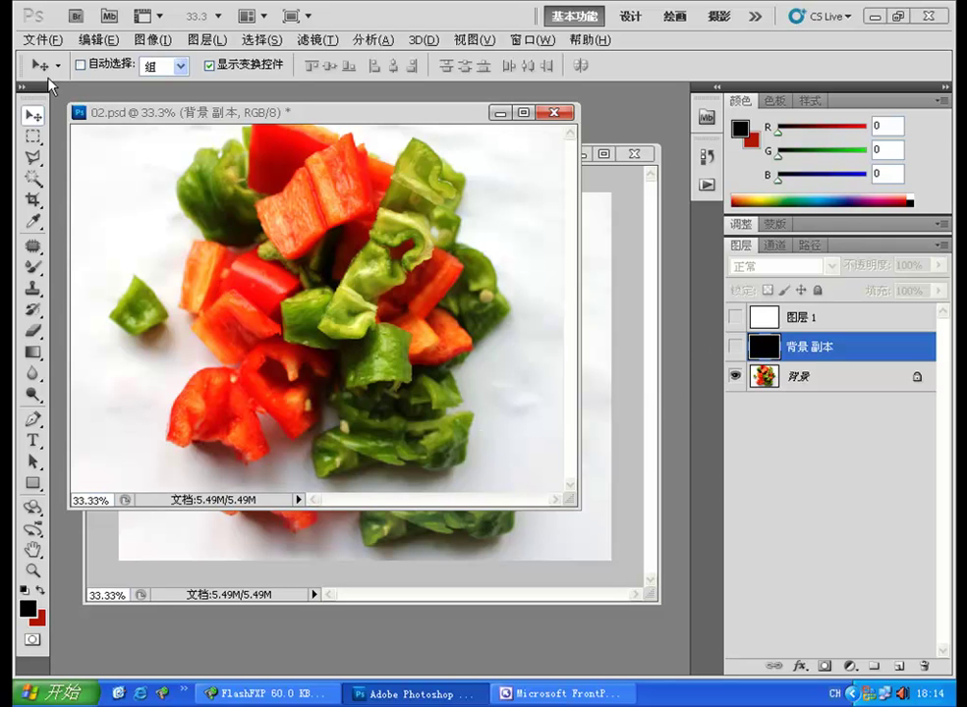
Step back through the recent fills on the 背景 副本 and 图层 1 layers, and enable Auto-Select for the Move tool.
left_click(69, 40)
left_click(105, 87)
left_click(93, 39)
left_click(116, 88)
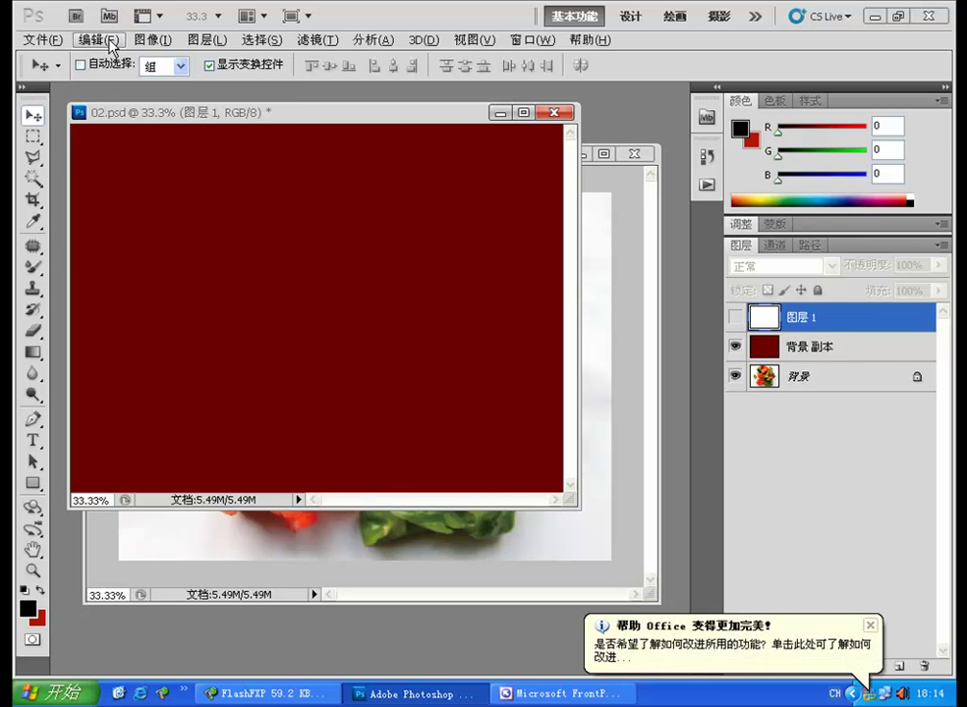
left_click(110, 40)
left_click(114, 86)
left_click(81, 65)
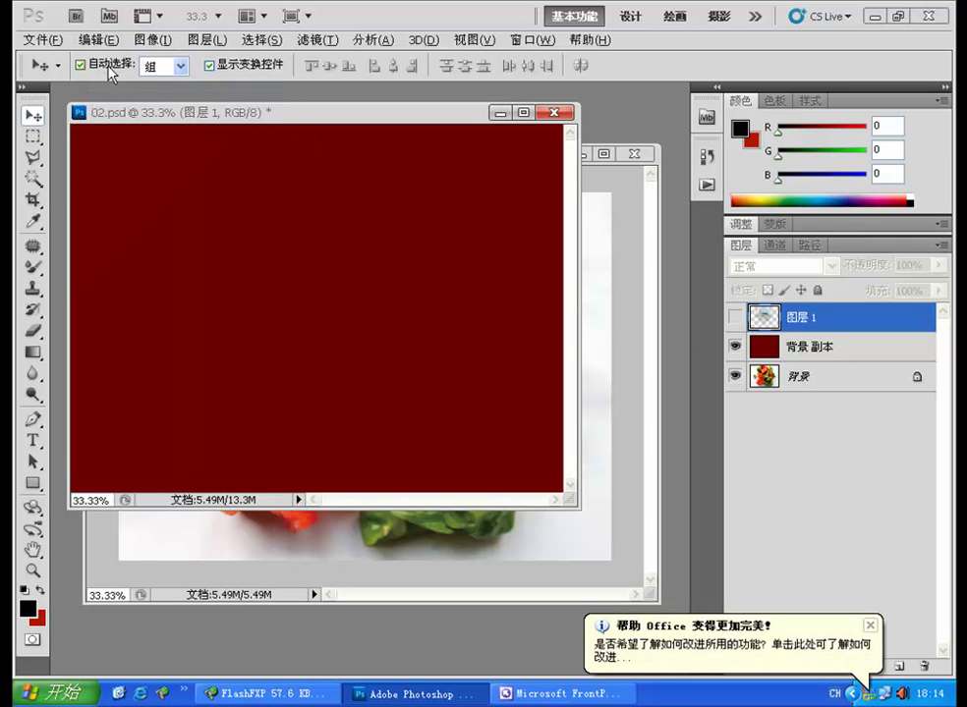
Step back once more in the history of 02.psd and hide the 背景 副本 layer.
left_click(97, 42)
left_click(111, 86)
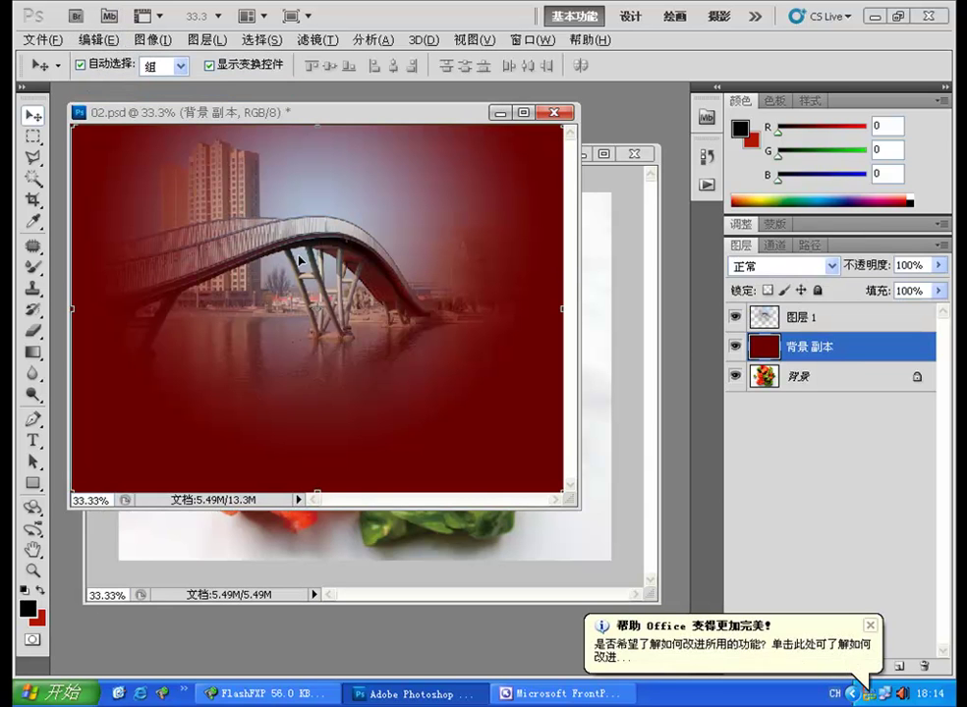
left_click(735, 348)
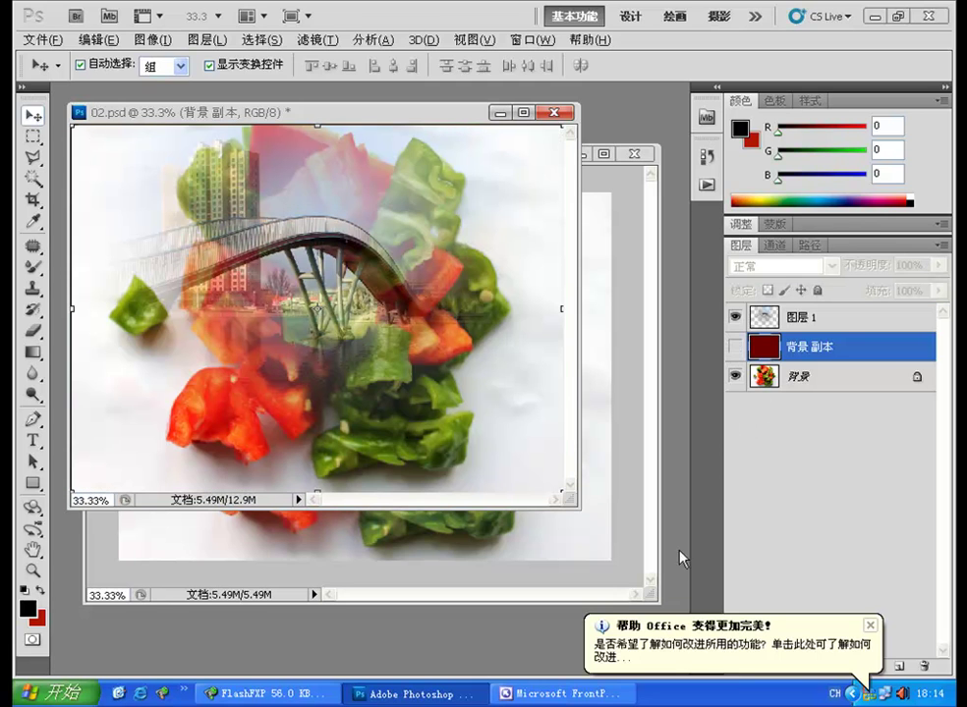
Return to the desktop and arrange the 03.jpg, 04.jpg and 05.jpg properties windows apart to compare their file sizes.
left_click(872, 16)
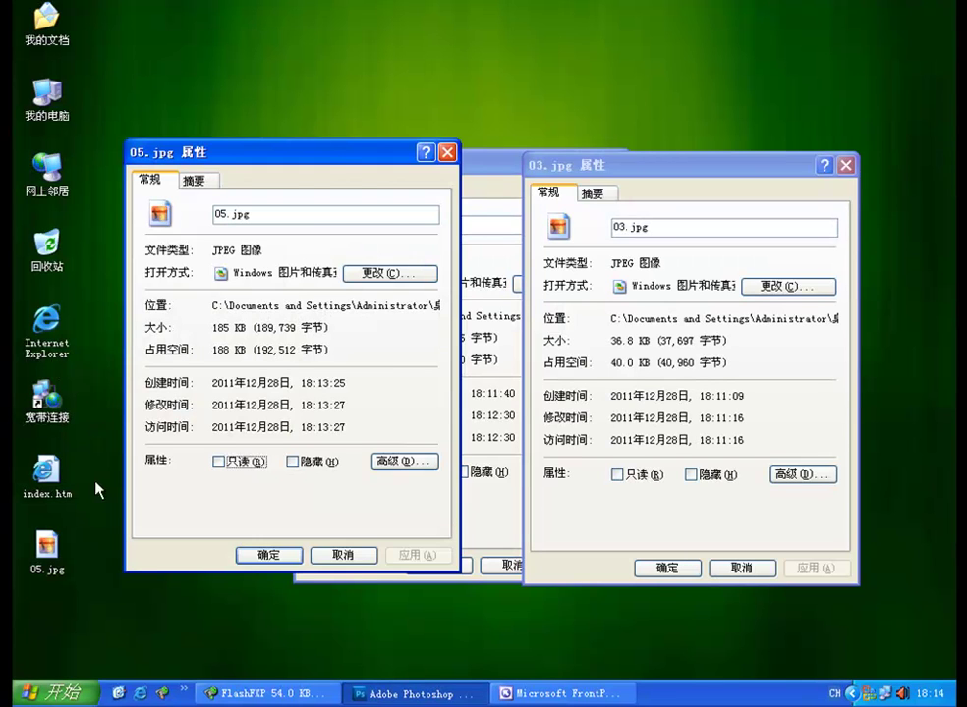
left_click(507, 173)
left_click_drag(680, 171, 771, 255)
left_click_drag(561, 162, 703, 226)
left_click_drag(350, 162, 309, 187)
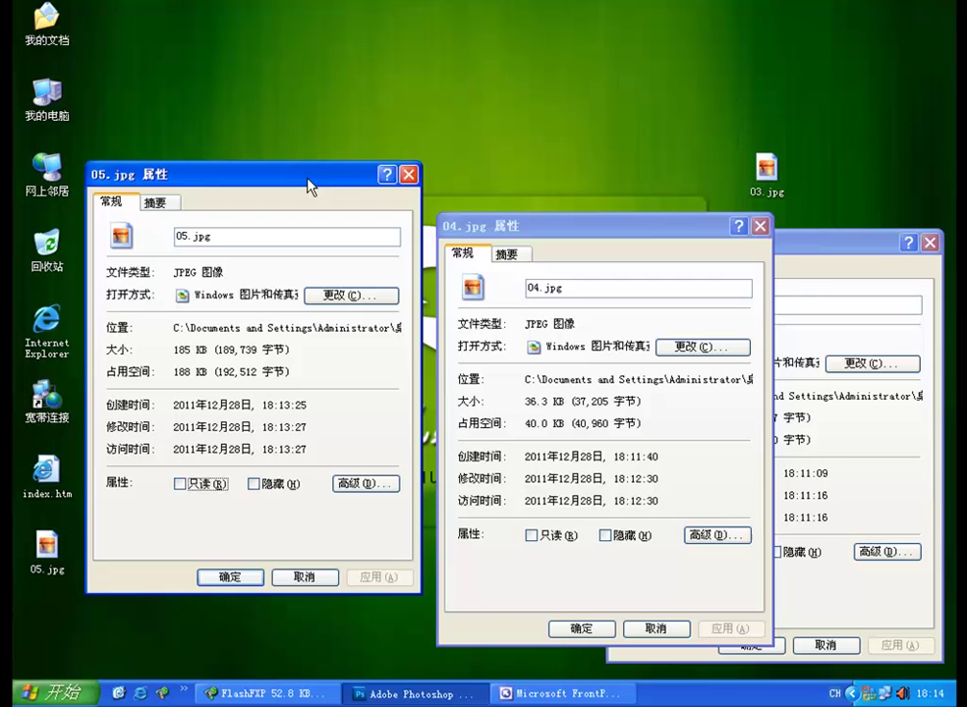
left_click(524, 247)
left_click_drag(522, 228, 269, 104)
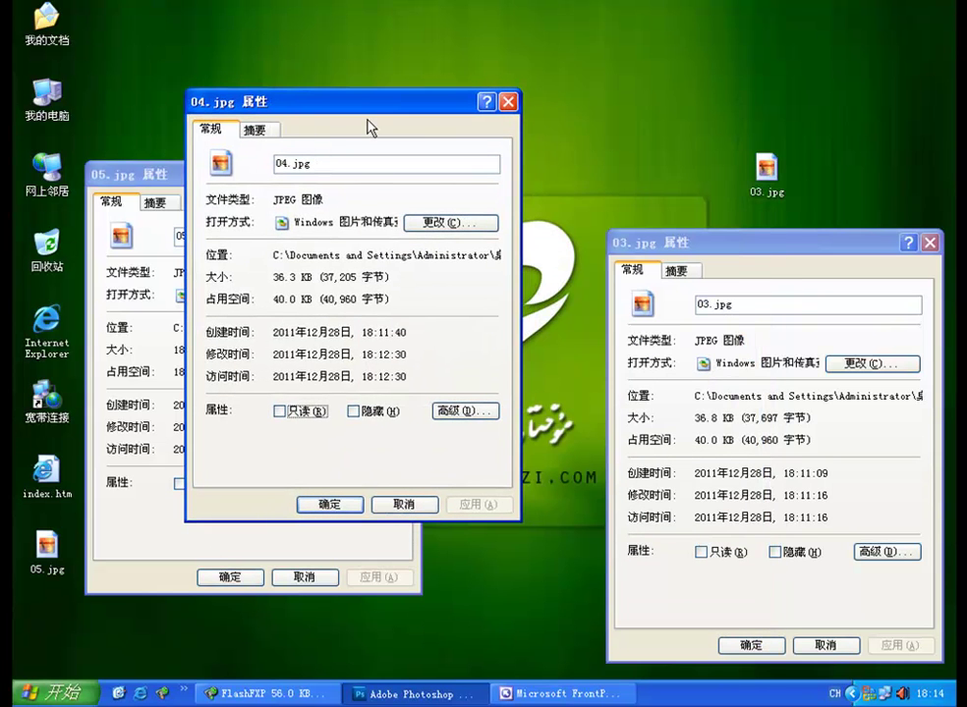
left_click_drag(343, 99, 452, 130)
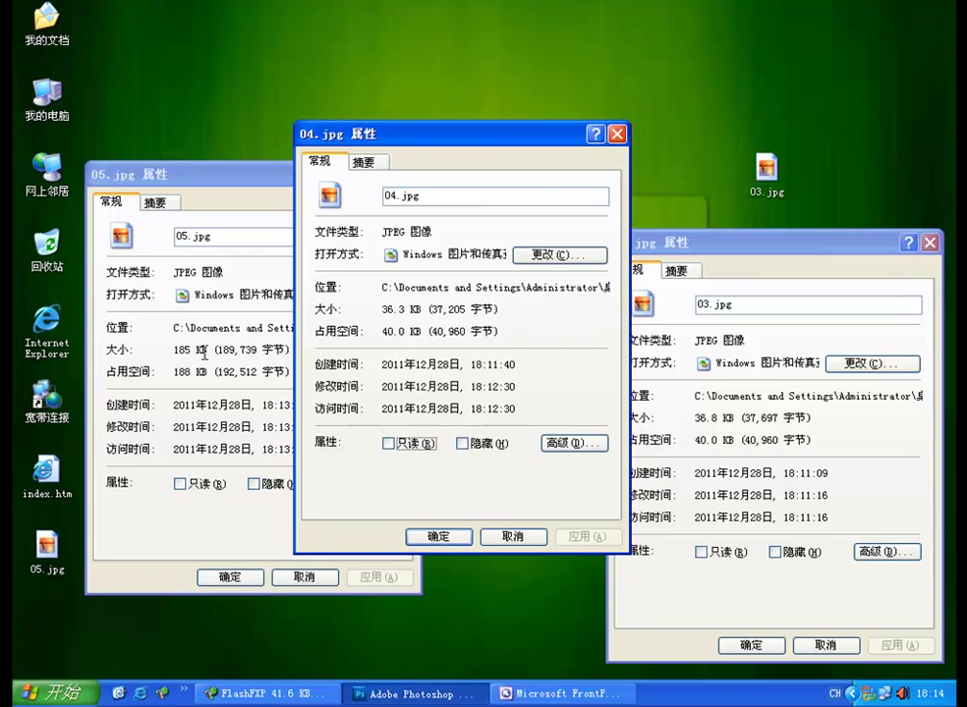
Close the properties windows of 03.jpg, 04.jpg and 05.jpg.
left_click_drag(749, 244, 513, 182)
left_click(712, 182)
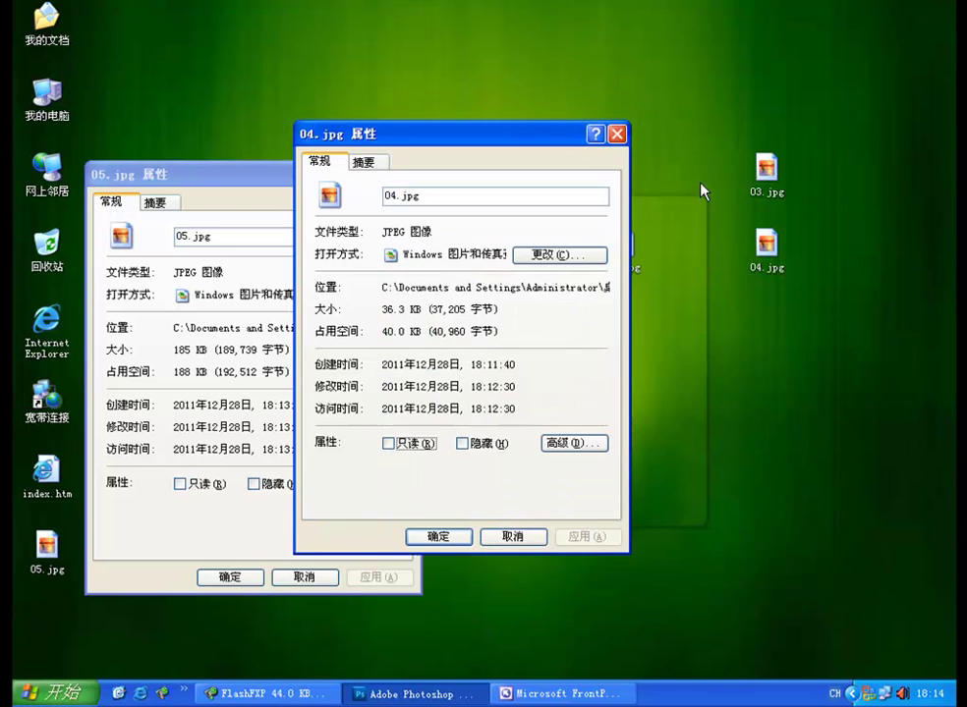
left_click(617, 135)
left_click(406, 174)
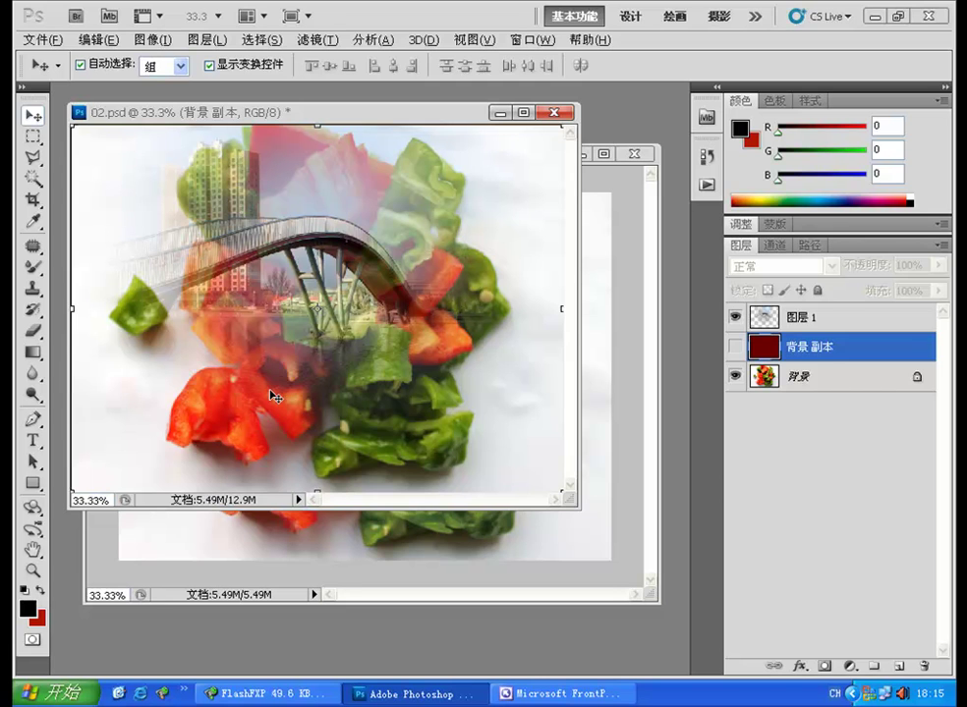
Back in Photoshop, close 01.jpg, then hide the 背景 layer and show 背景 副本 in 02.psd.
key("ctrl+Tab")
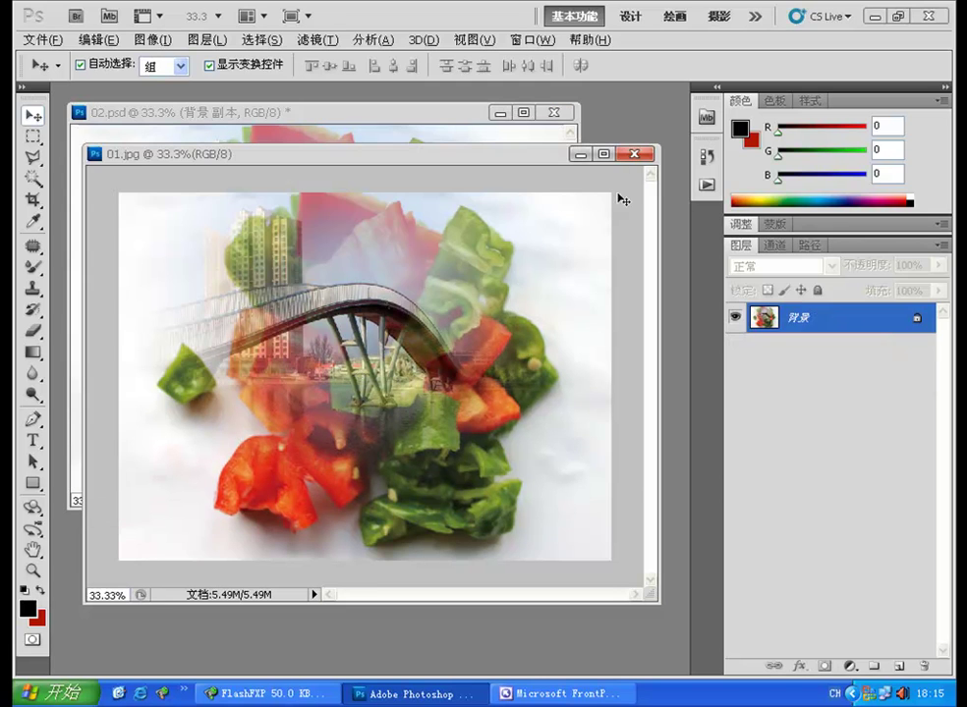
left_click(636, 154)
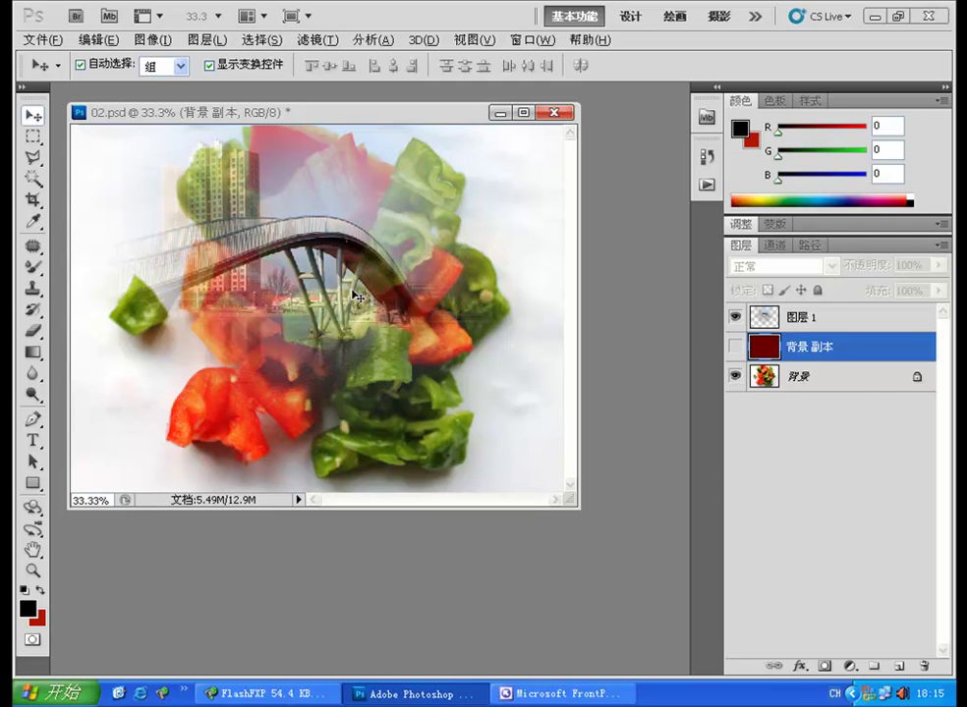
left_click(735, 377)
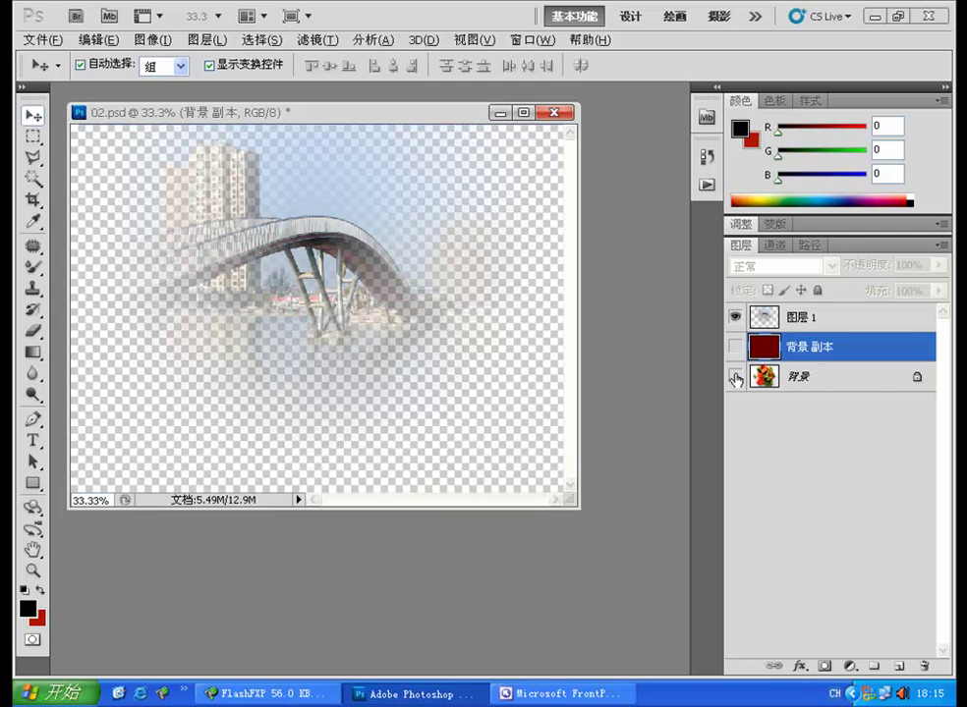
left_click(735, 352)
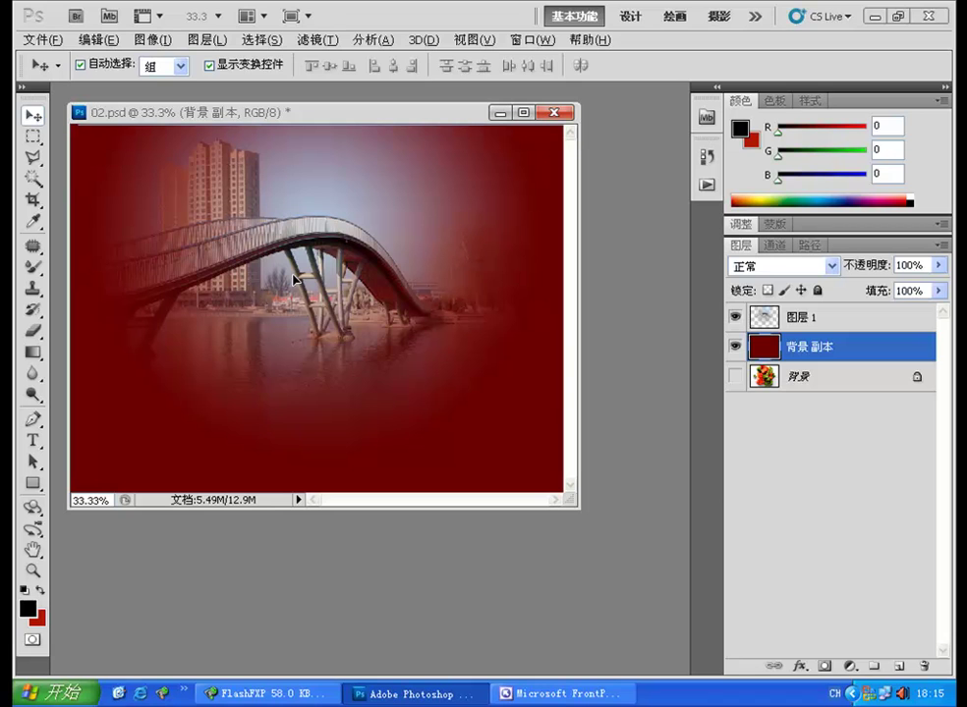
Open the frame animation timeline and add a second frame showing 图层 1 over 背景, and a third showing only 背景.
left_click(525, 40)
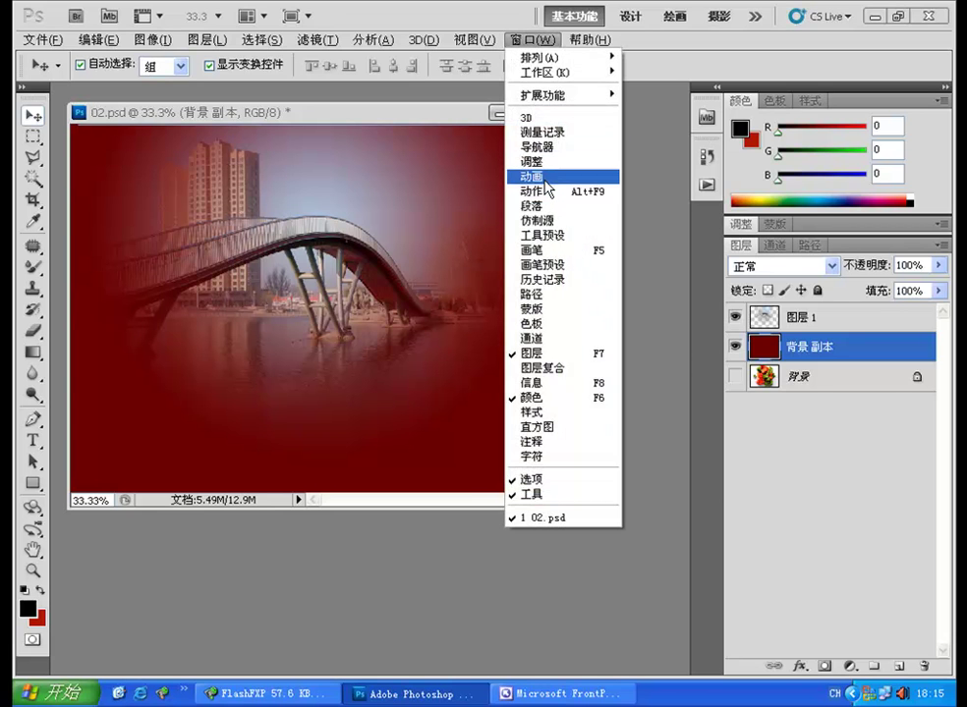
left_click(545, 179)
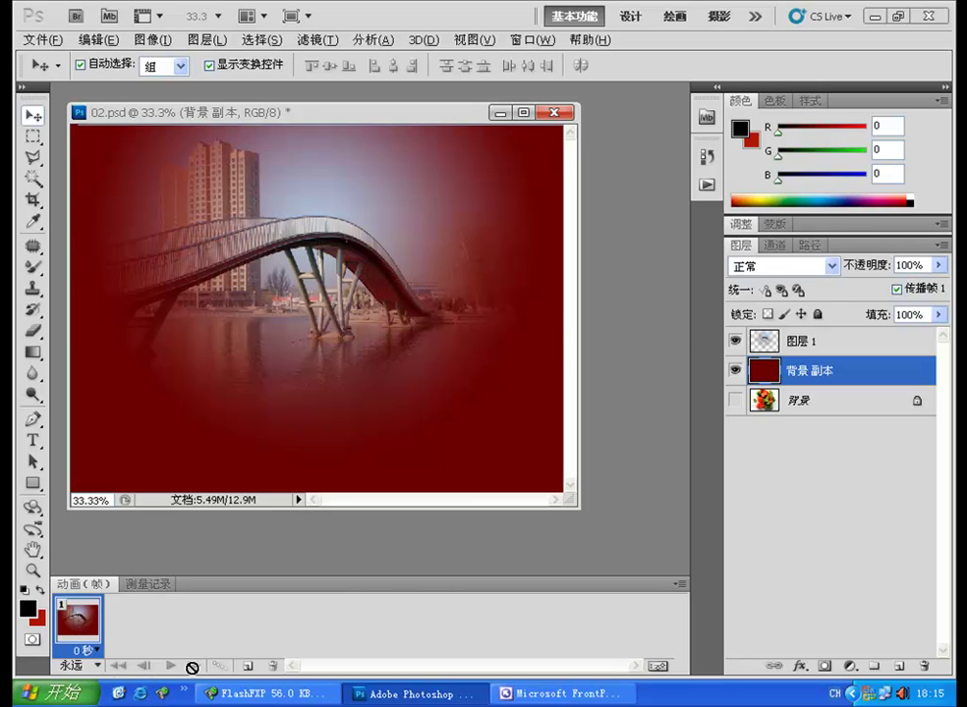
left_click(247, 668)
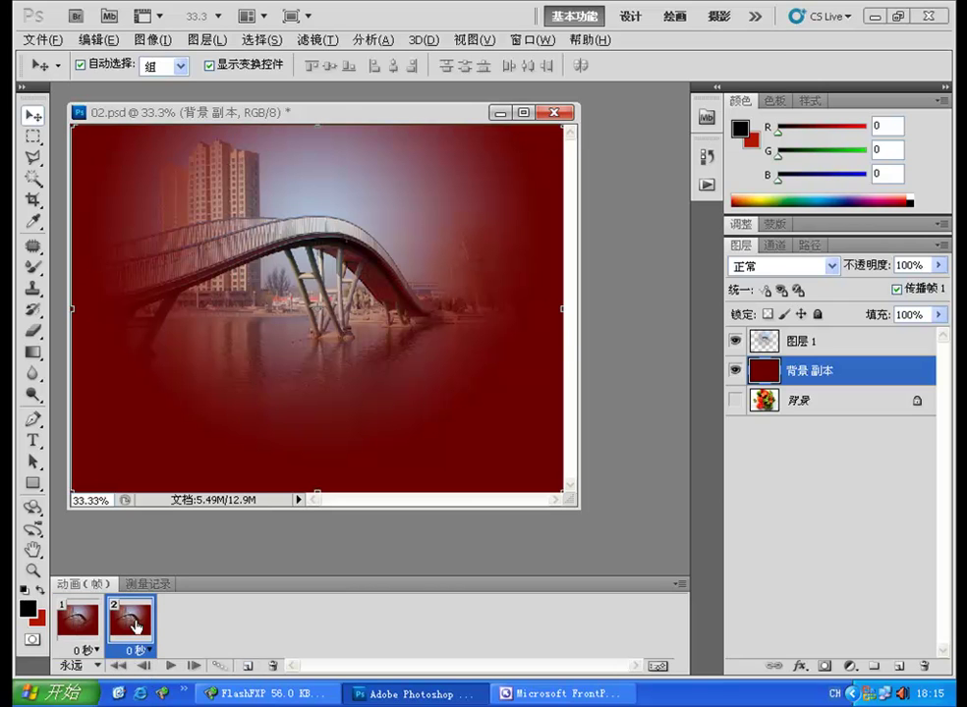
left_click(734, 370)
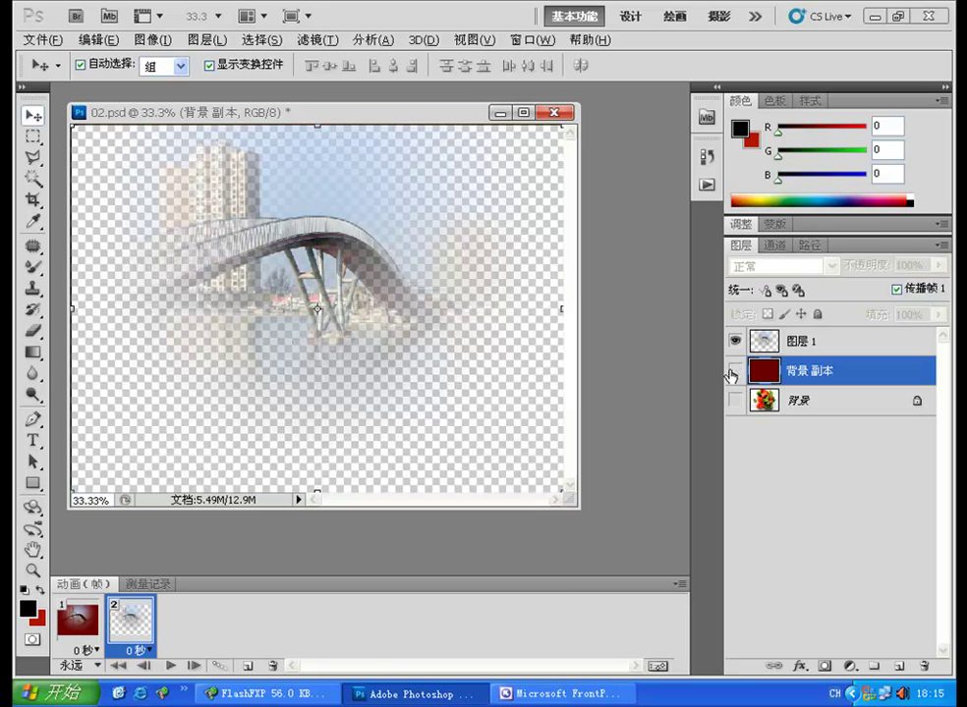
left_click(734, 400)
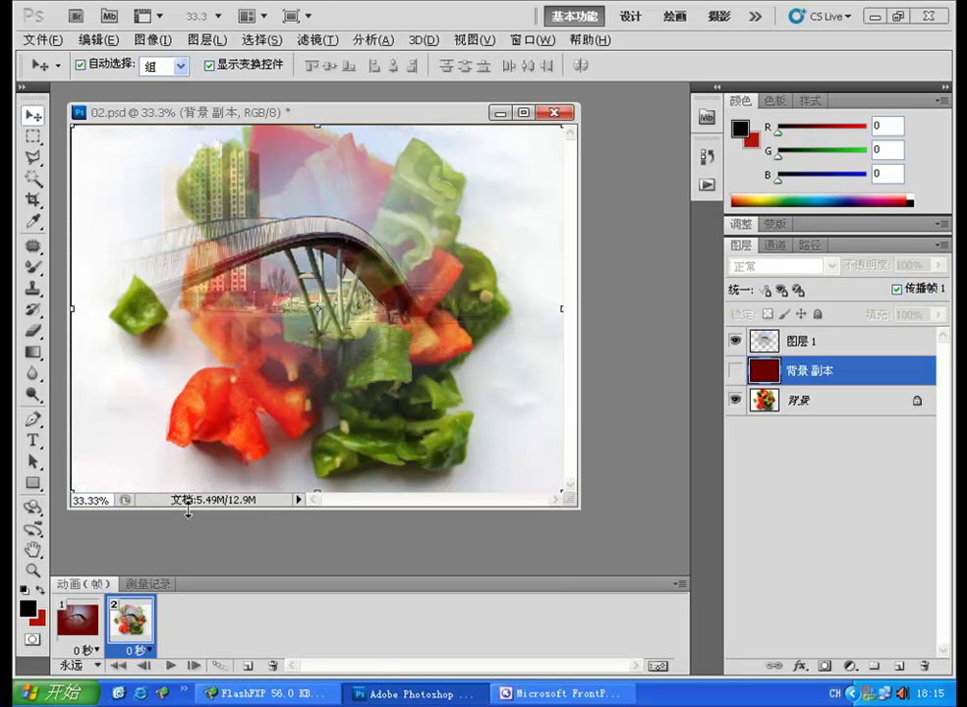
left_click(246, 667)
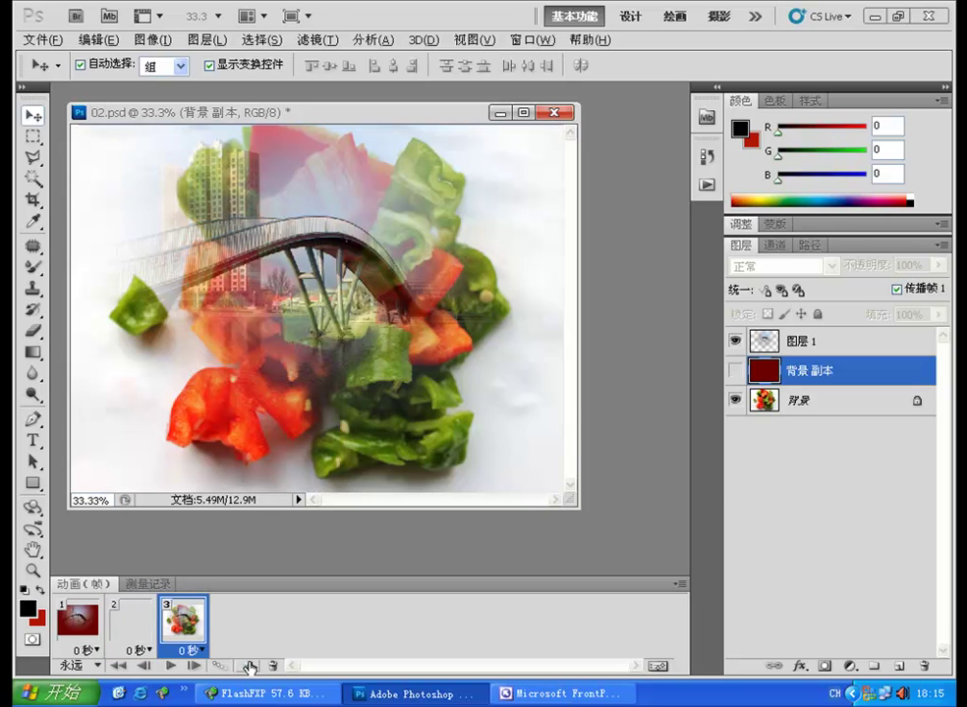
left_click(734, 341)
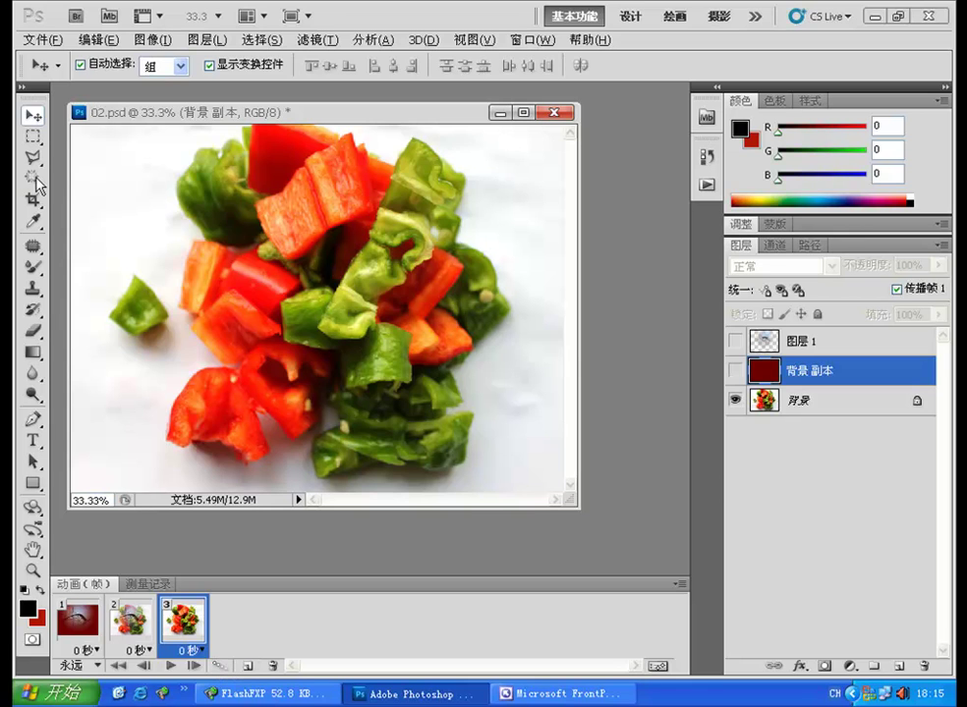
Export the animation for the web as 02.gif into 我的文档, with the output format set to HTML 和图像.
left_click(45, 40)
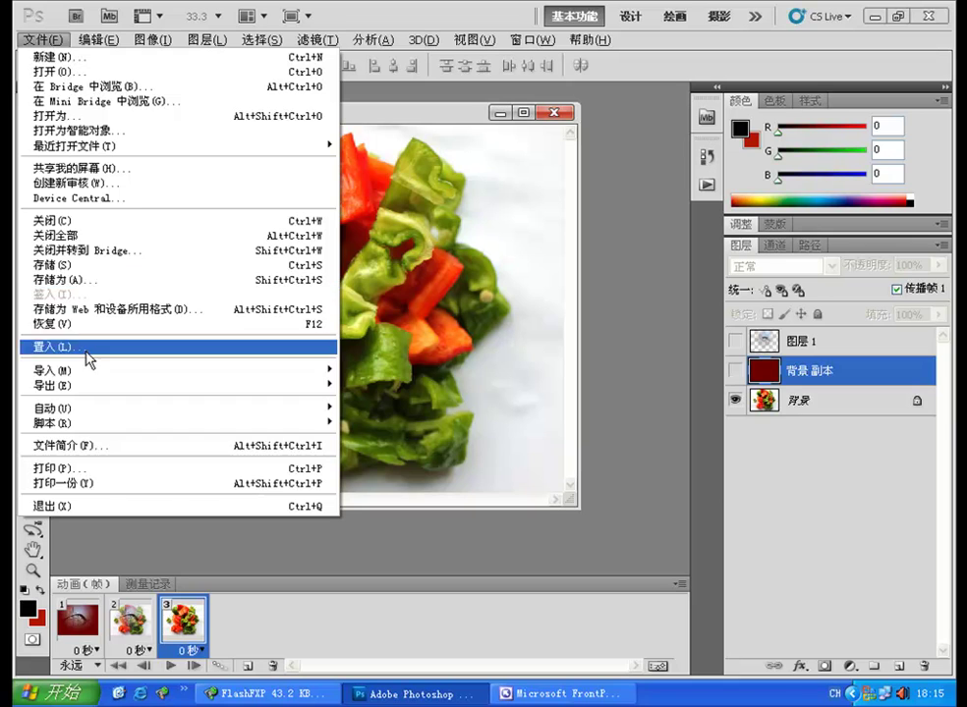
left_click(90, 310)
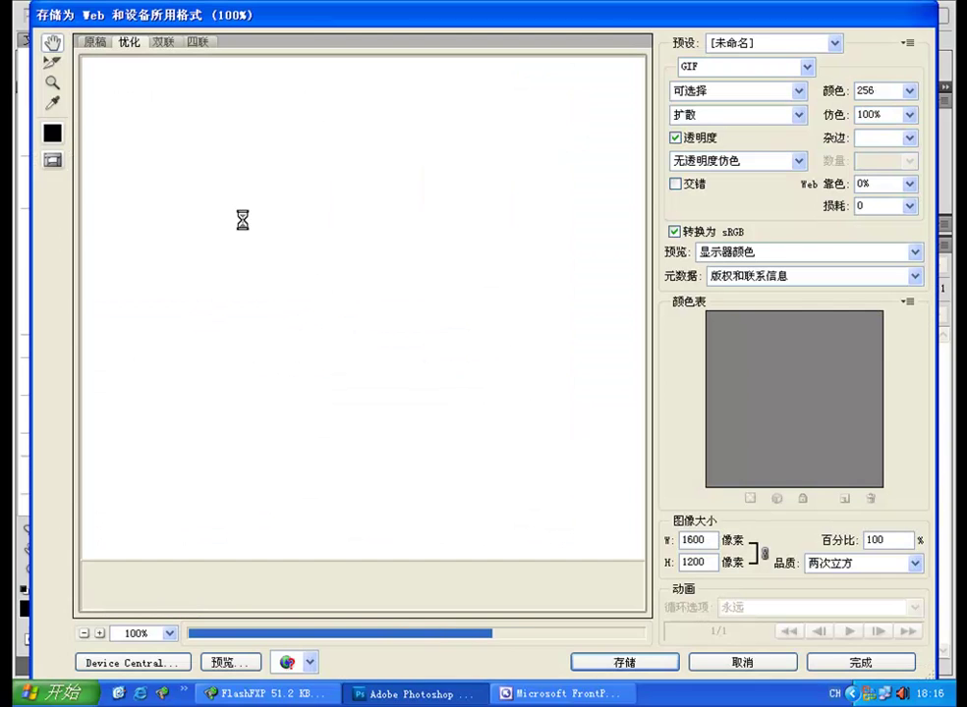
left_click(604, 664)
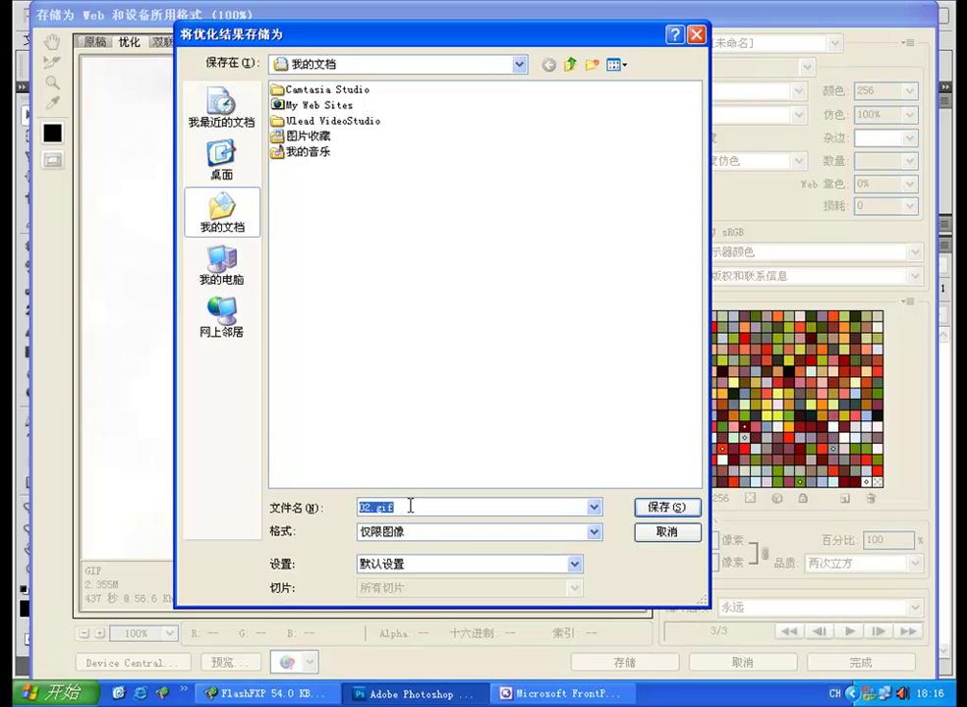
left_click(454, 533)
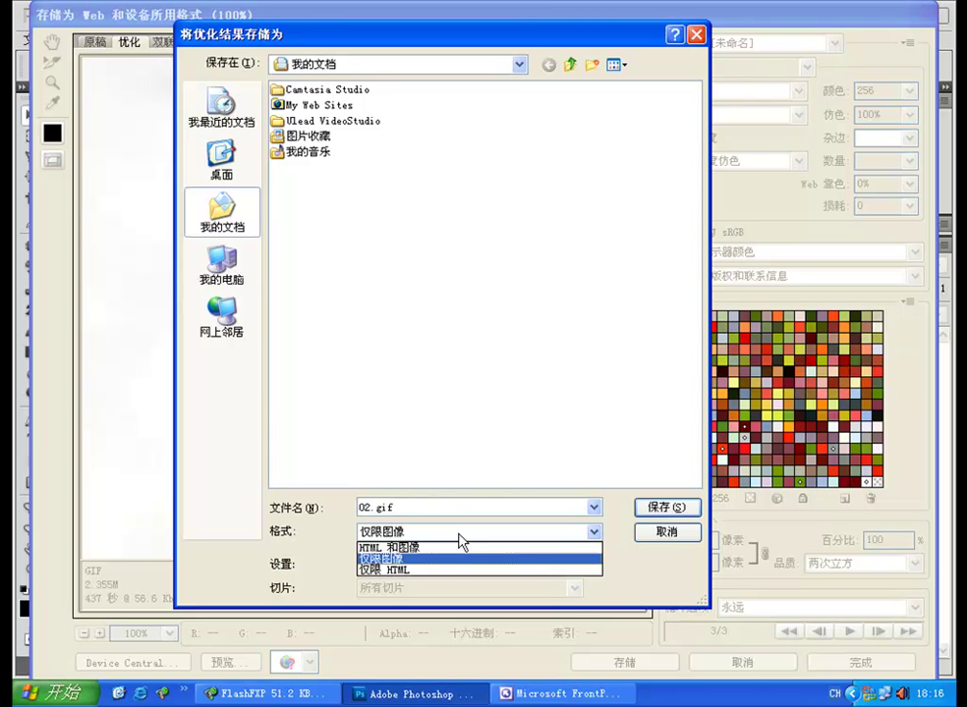
left_click(458, 548)
left_click(666, 507)
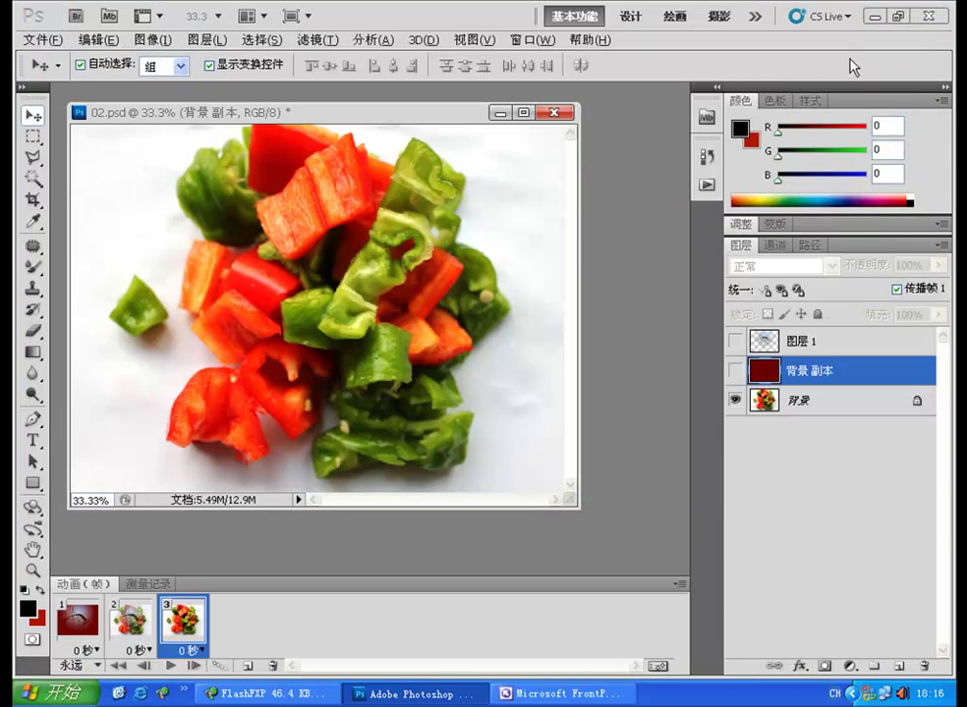
Open the exported 02.html from 我的文档 in the browser to check the animation, and close the browser window.
left_click(875, 17)
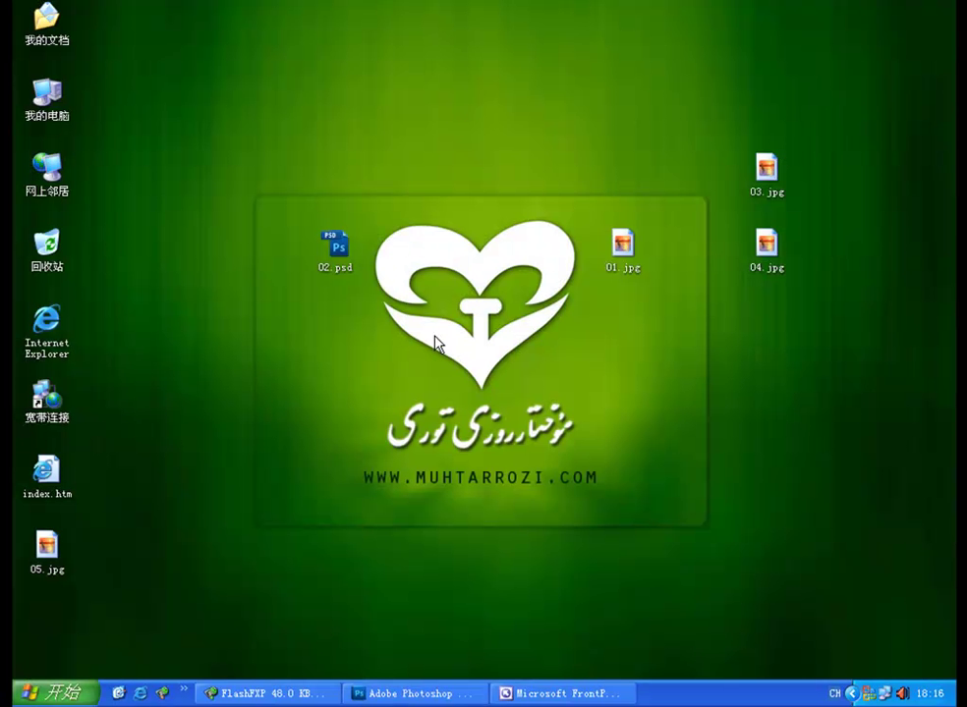
right_click(62, 488)
left_click(114, 562)
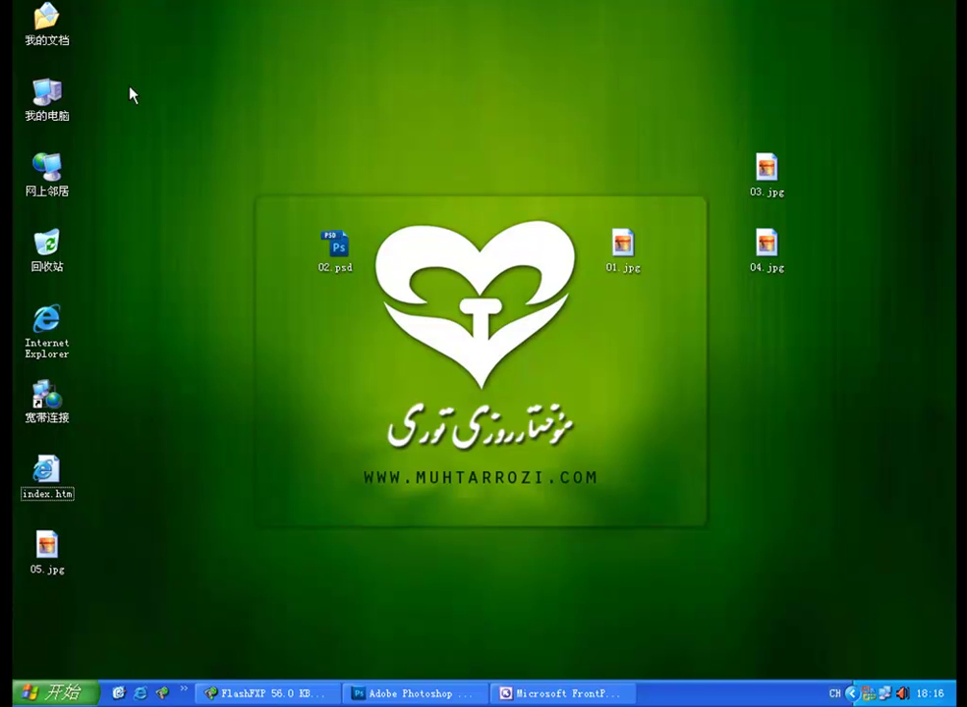
double_click(54, 40)
left_click(459, 275)
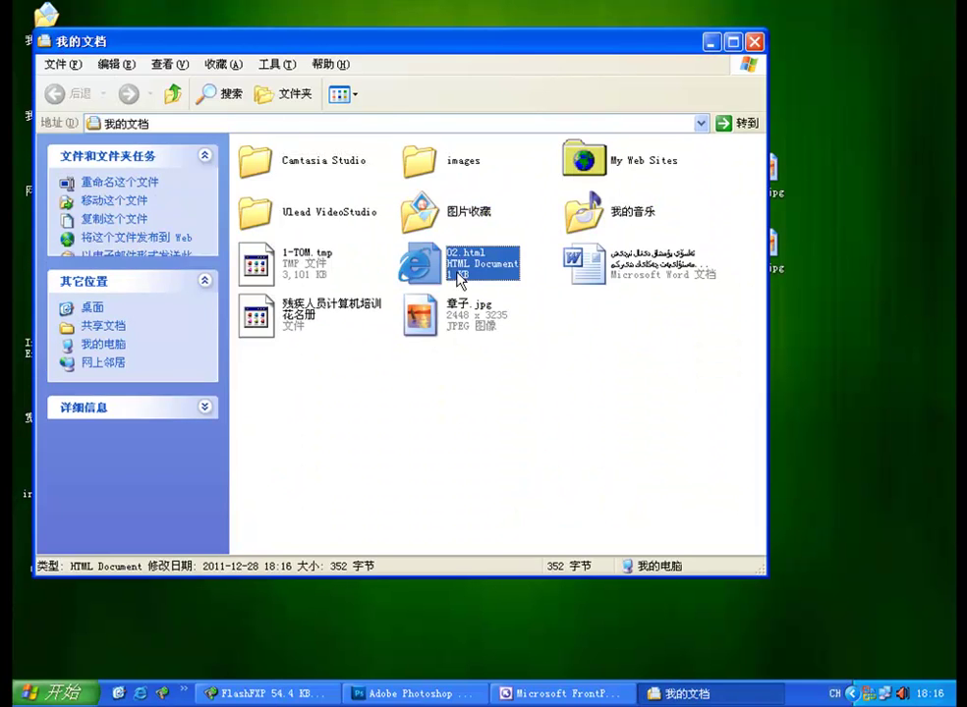
right_click(468, 269)
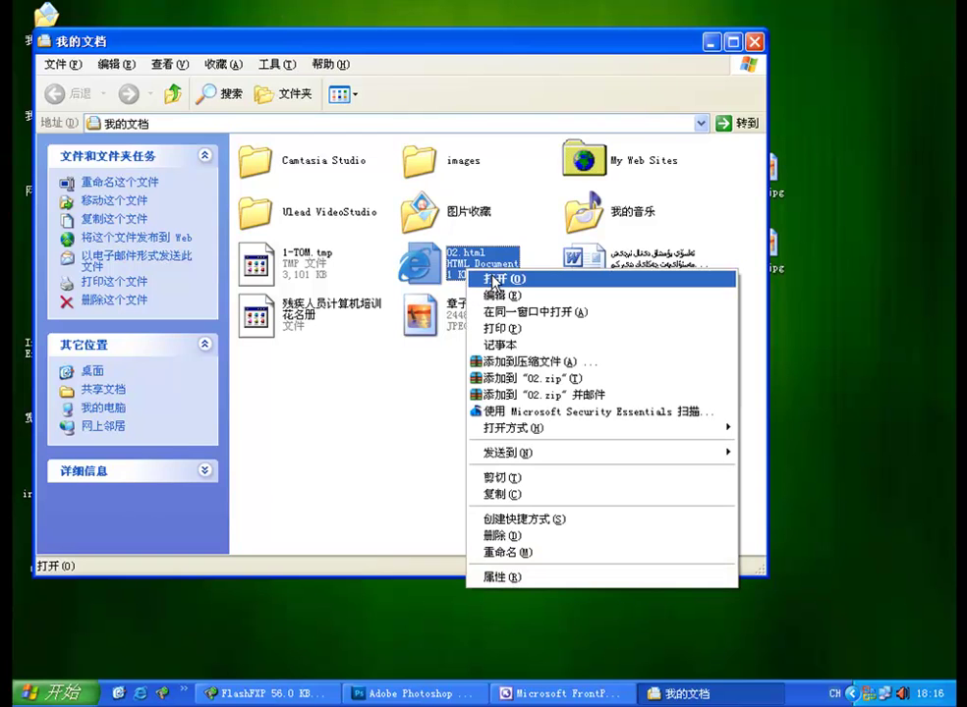
left_click(501, 279)
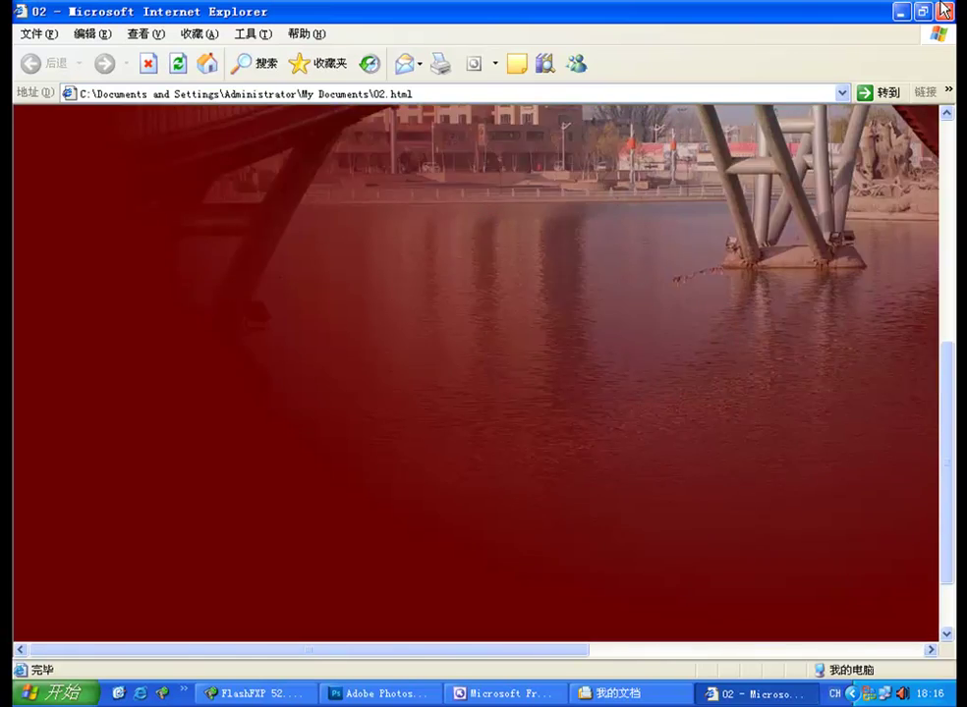
left_click(944, 11)
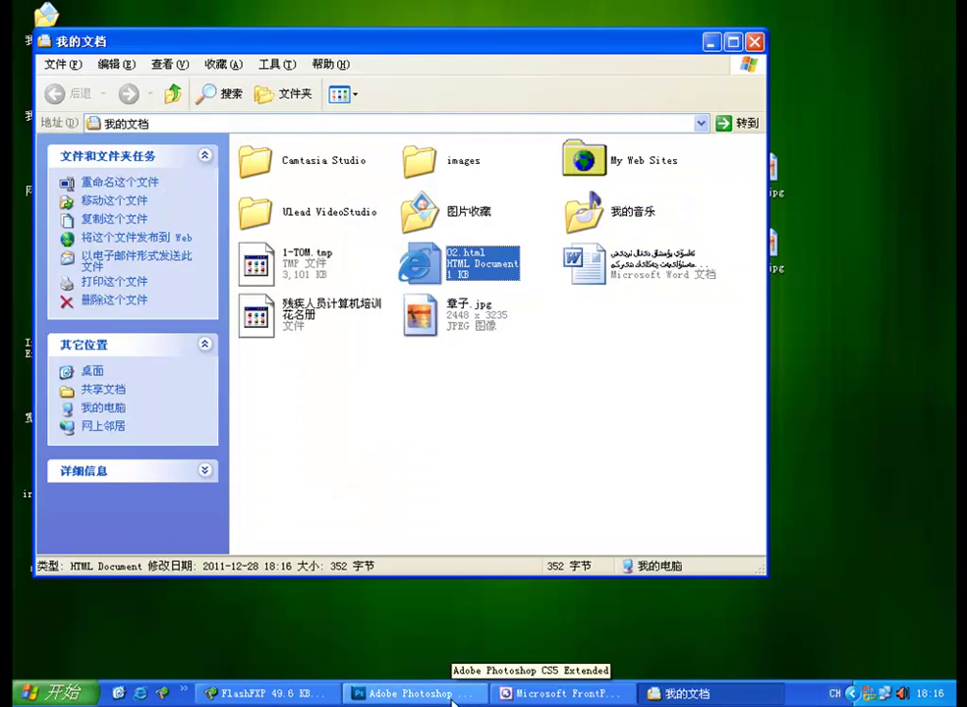
Return to Photoshop and set the first animation frame's delay to 0.2 seconds.
left_click(393, 693)
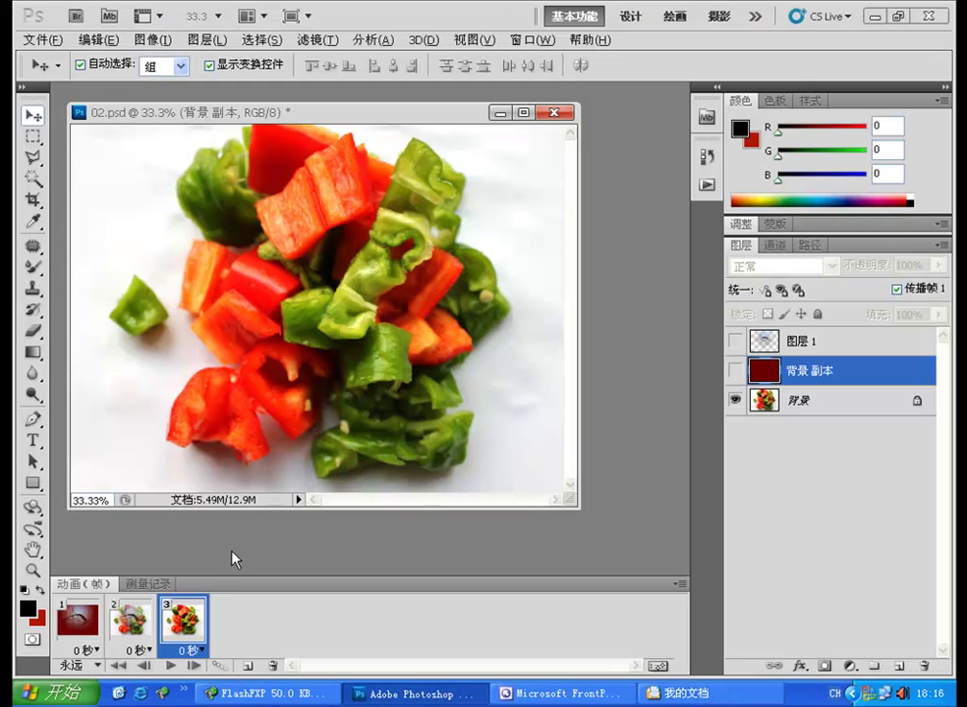
left_click(83, 629)
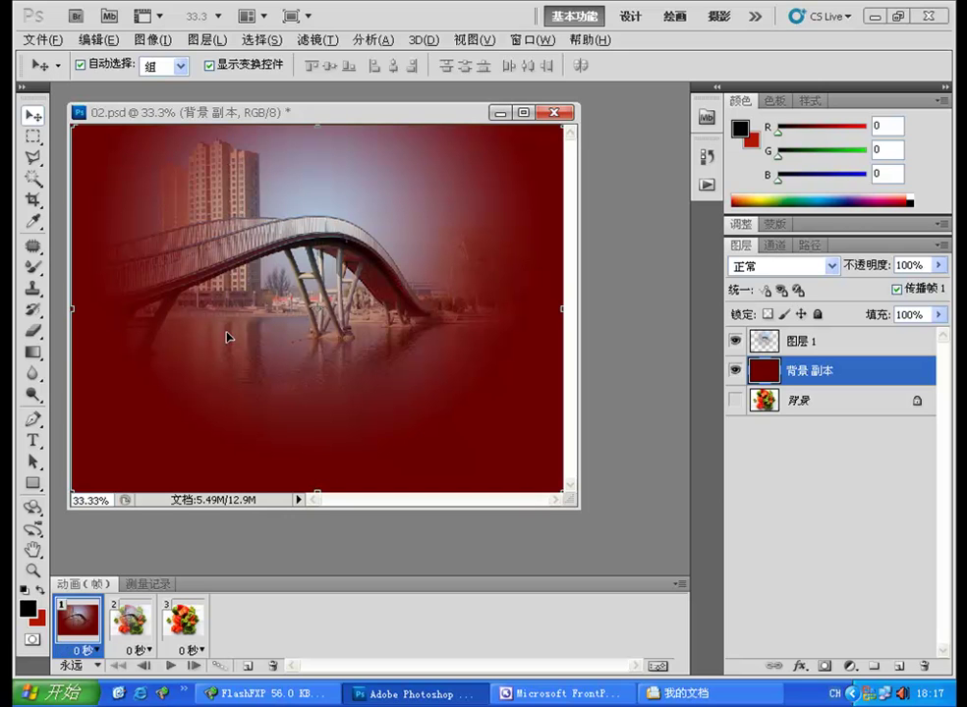
left_click(541, 38)
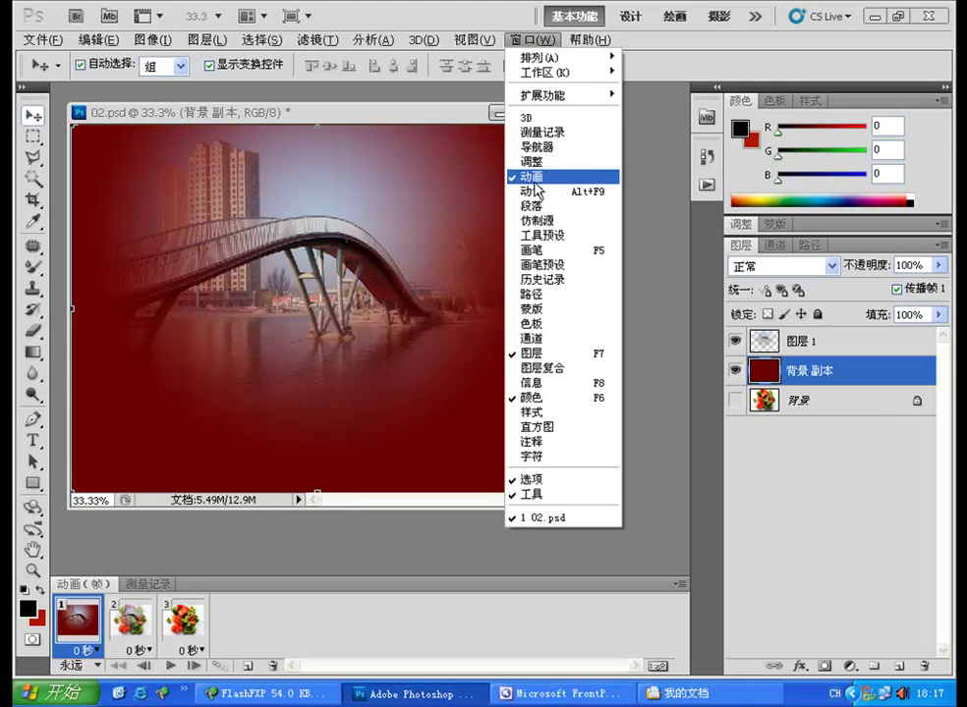
left_click(285, 605)
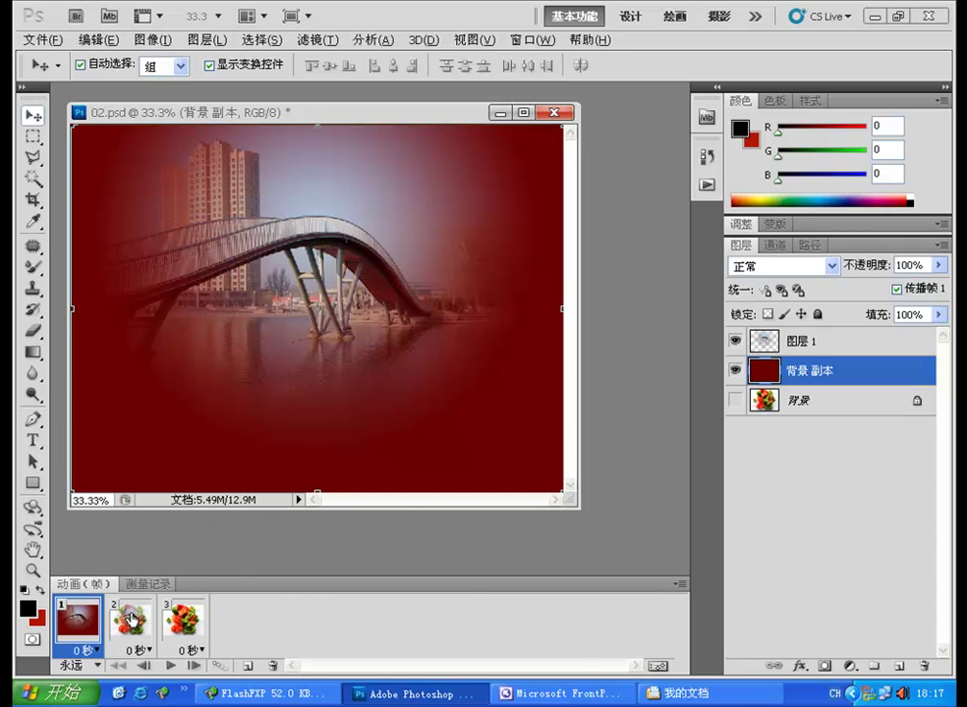
left_click(102, 501)
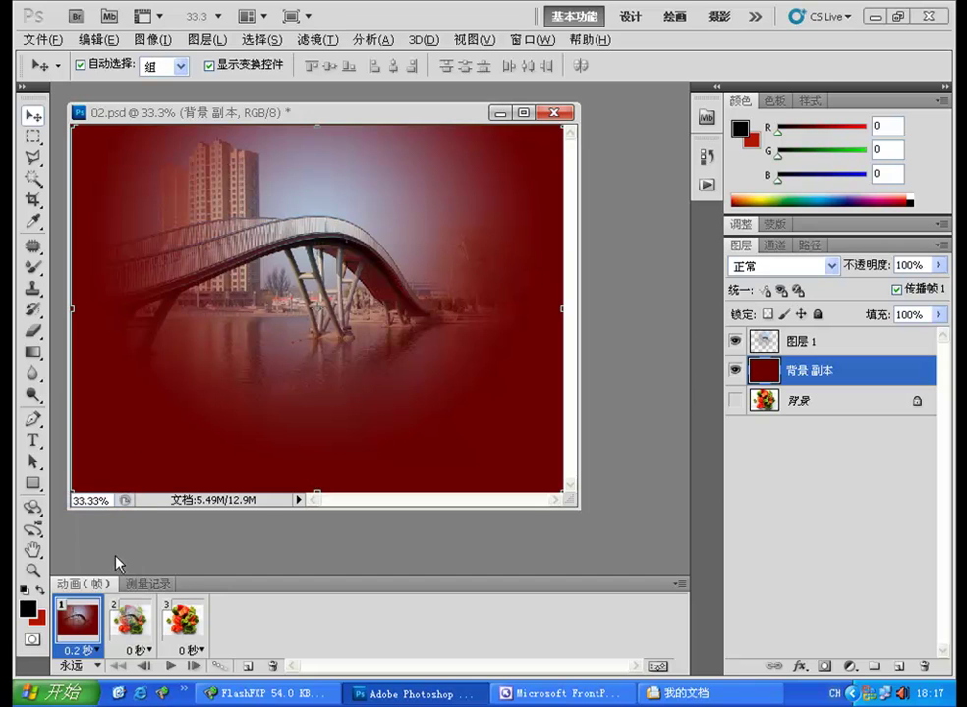
Set the second animation frame's delay to 0.5 seconds and the third frame's delay to 0.2 seconds.
left_click(143, 650)
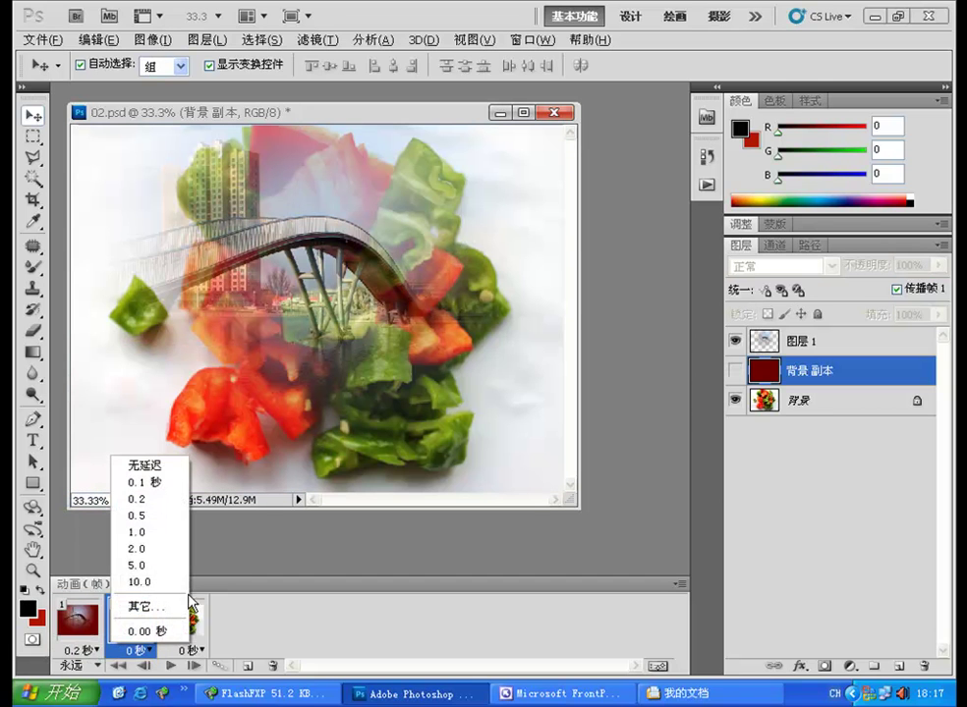
left_click(147, 516)
left_click(201, 651)
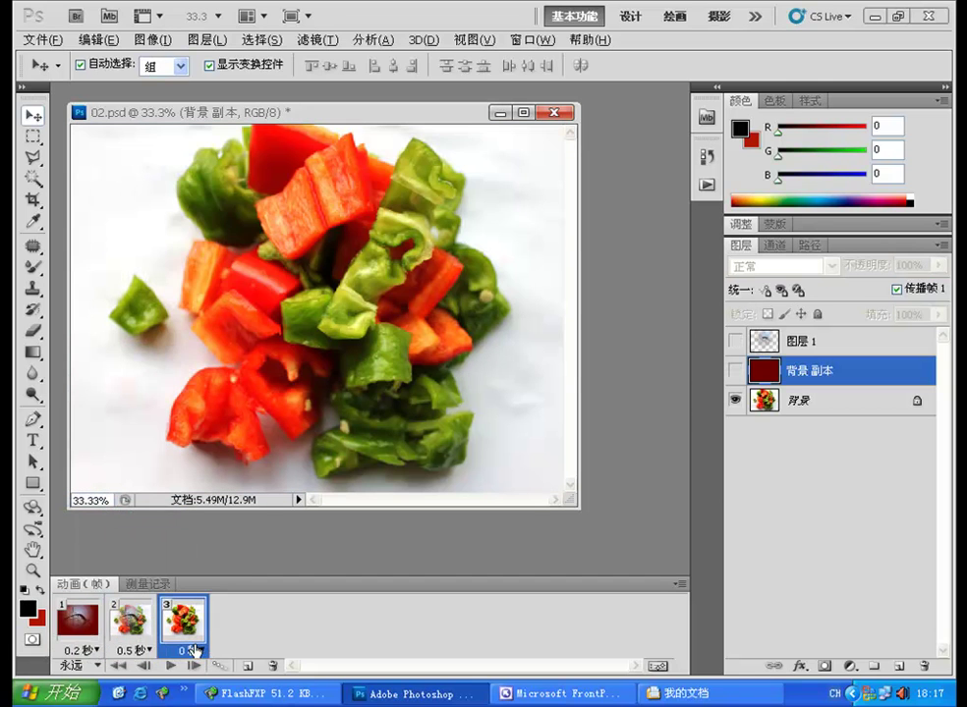
left_click(194, 650)
left_click(200, 501)
Export the retimed animation for the web as a GIF with HTML, replacing 02.html and 02.gif in 我的文档.
left_click(55, 45)
left_click(156, 310)
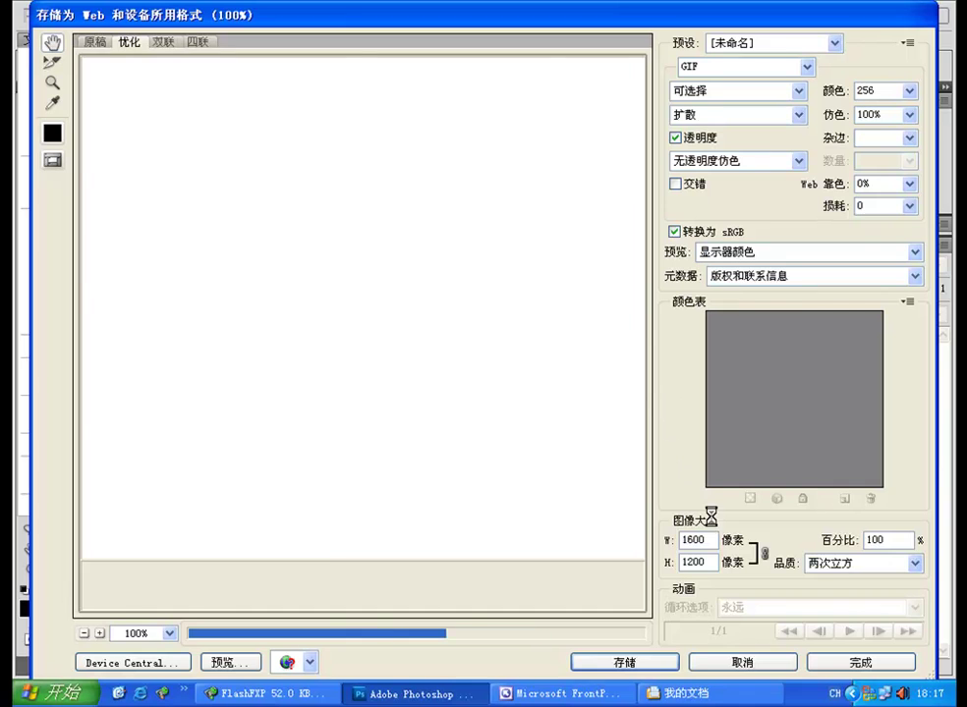
left_click(646, 666)
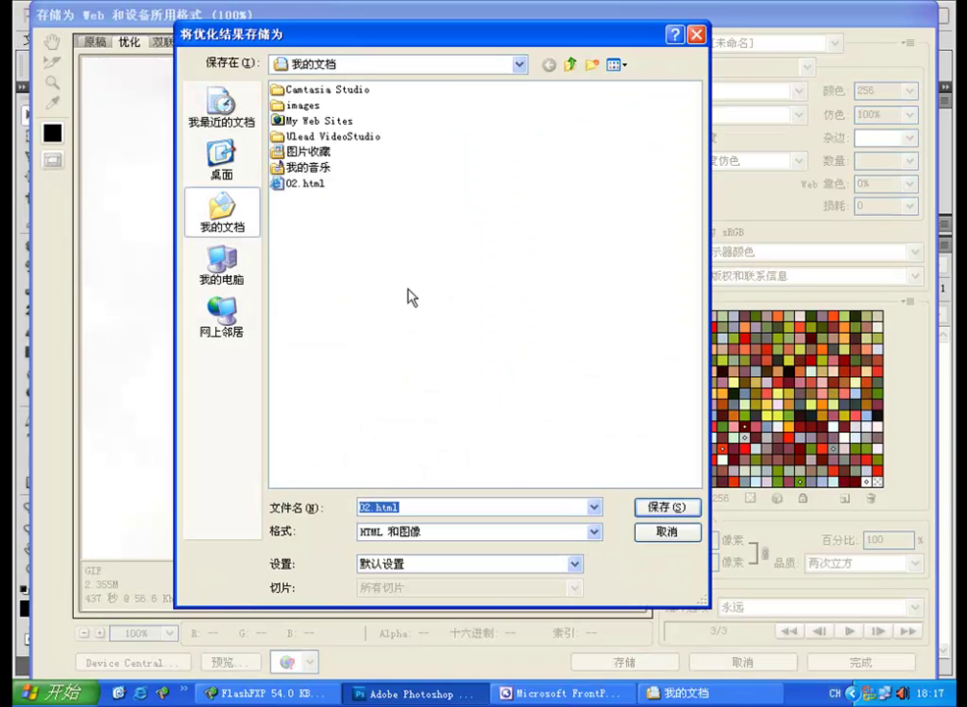
left_click(295, 184)
left_click(668, 508)
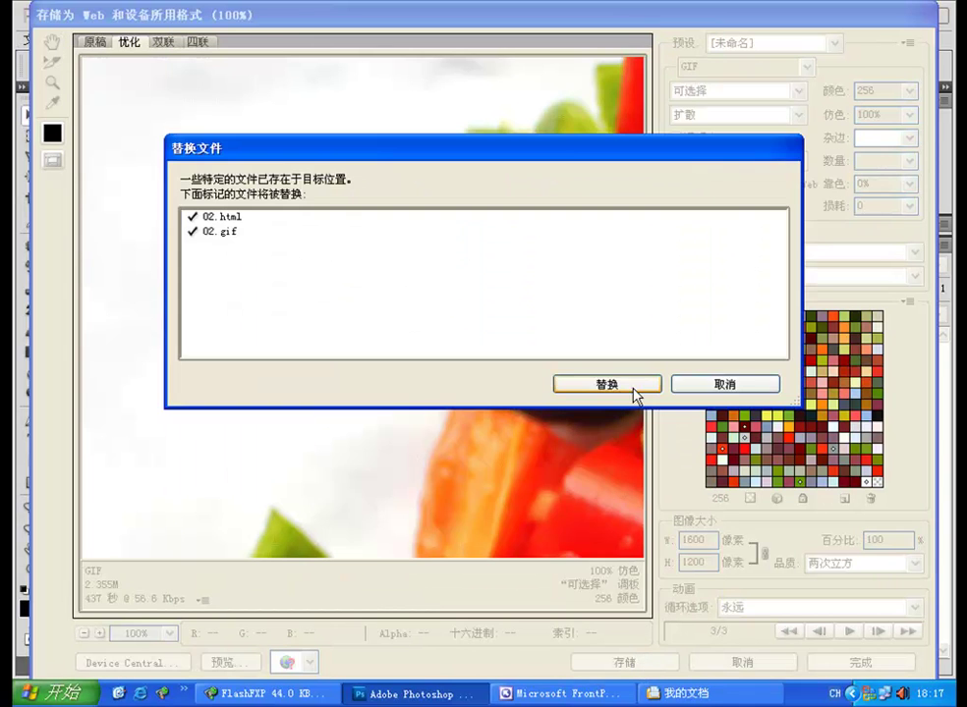
left_click(619, 384)
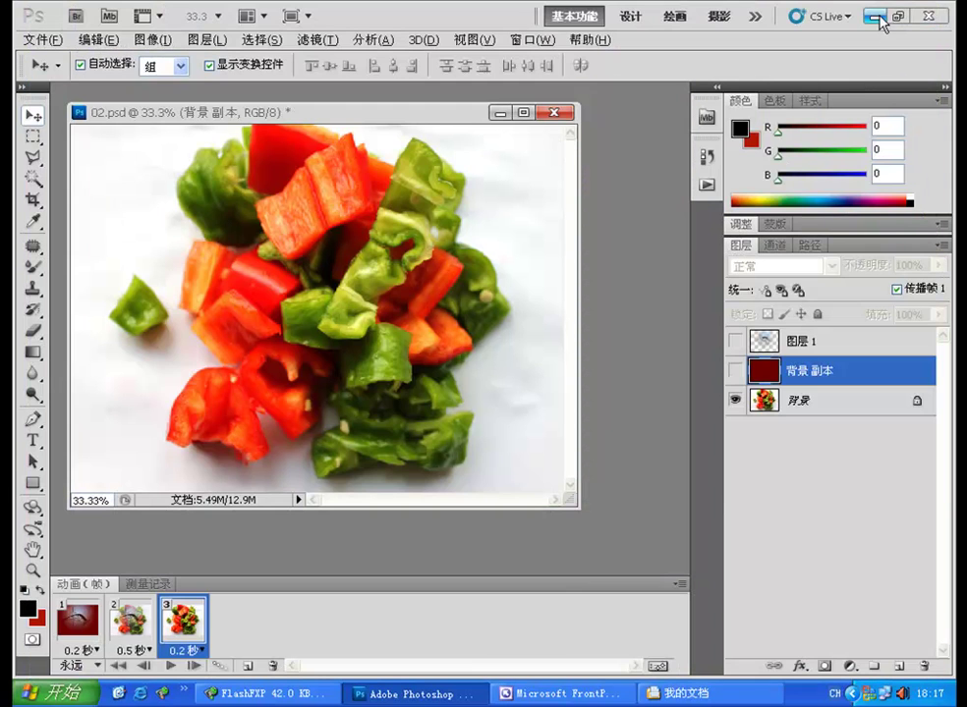
Open 02.html from 我的文档 in the browser to check the animation's timing, close the browser window, and return to Photoshop.
left_click(875, 16)
right_click(448, 262)
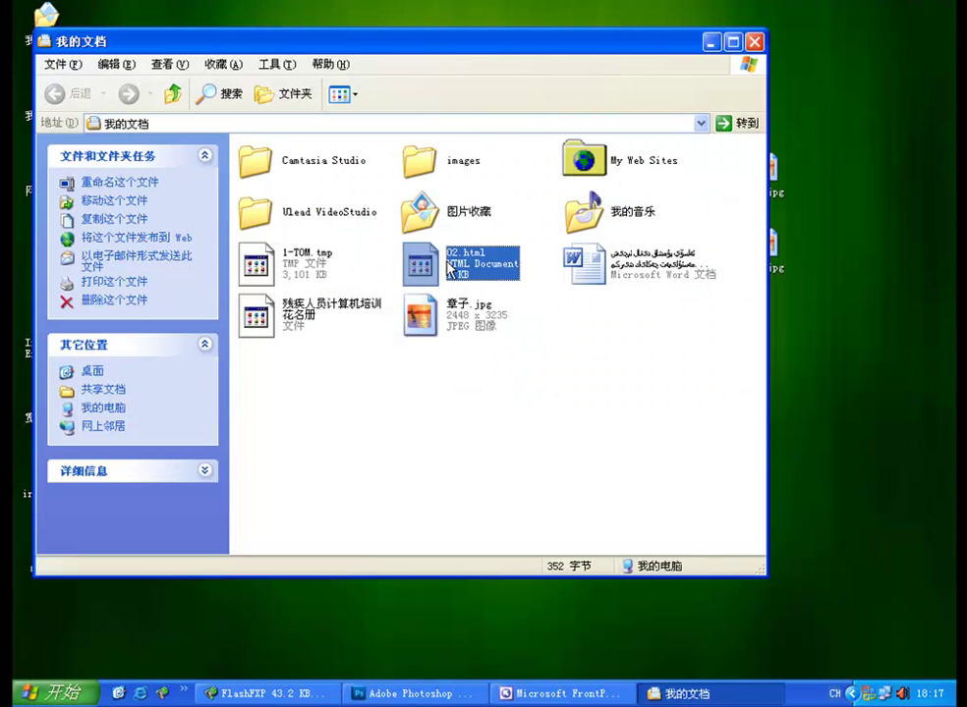
left_click(481, 272)
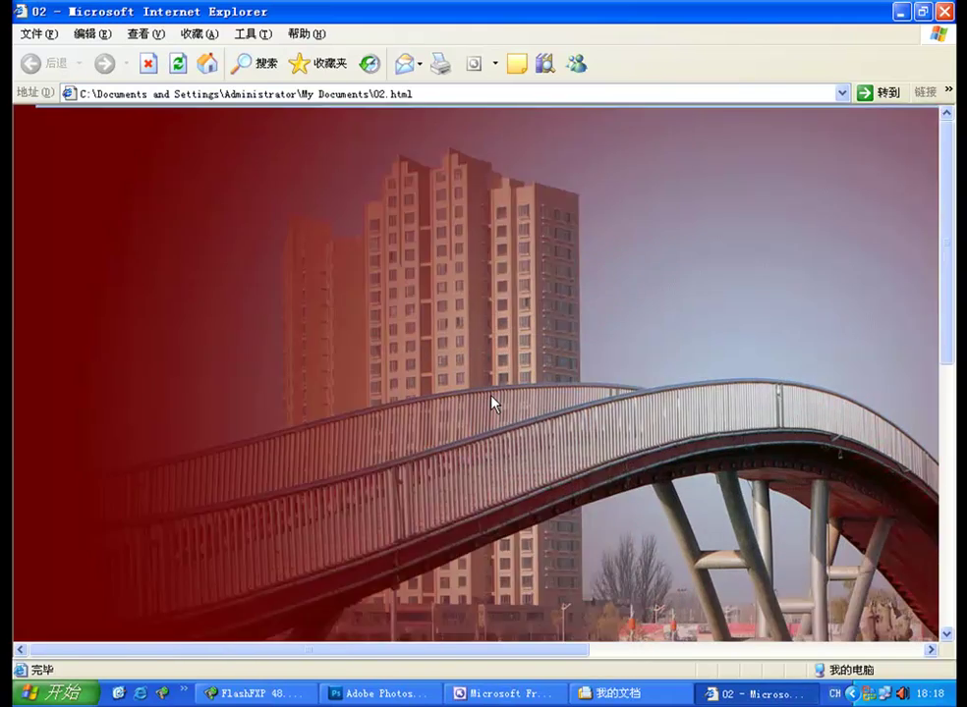
scroll(580, 360, "down", 3)
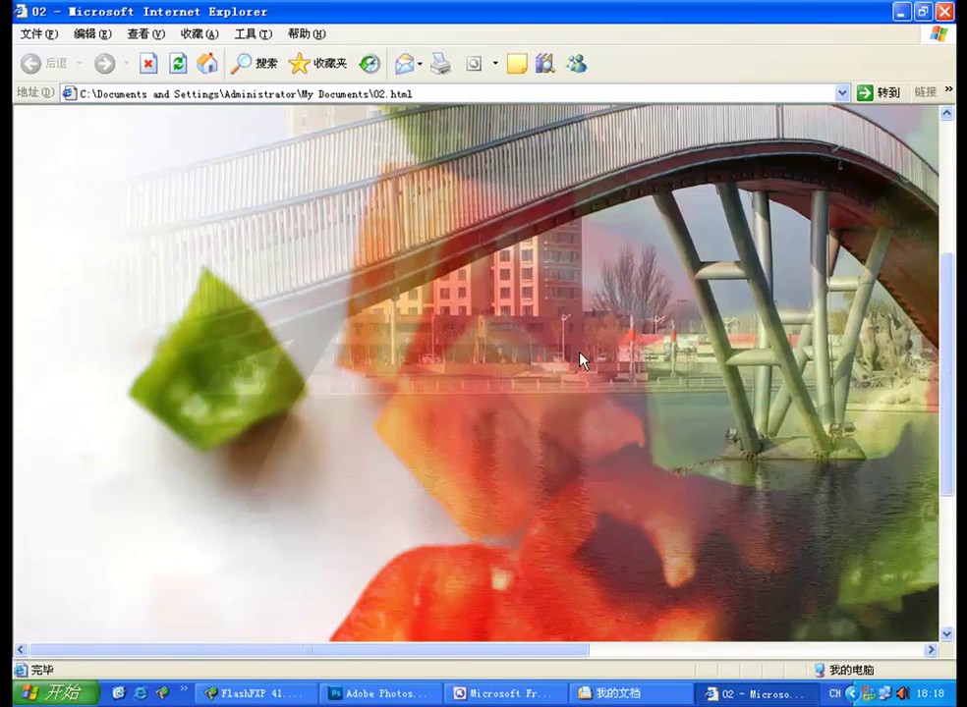
scroll(580, 360, "down", 3)
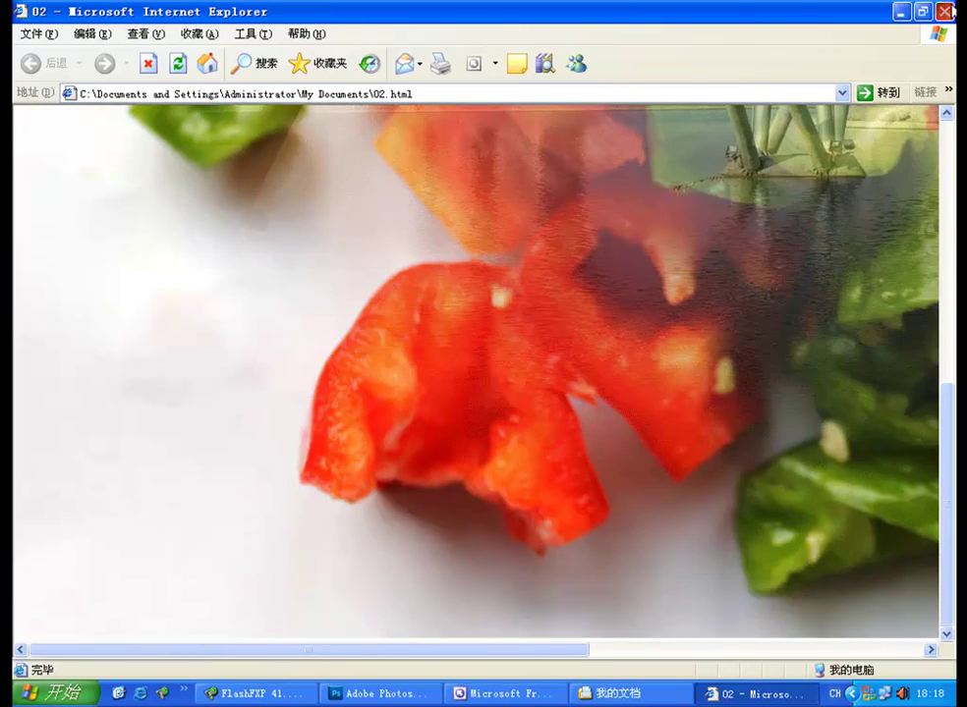
left_click(945, 11)
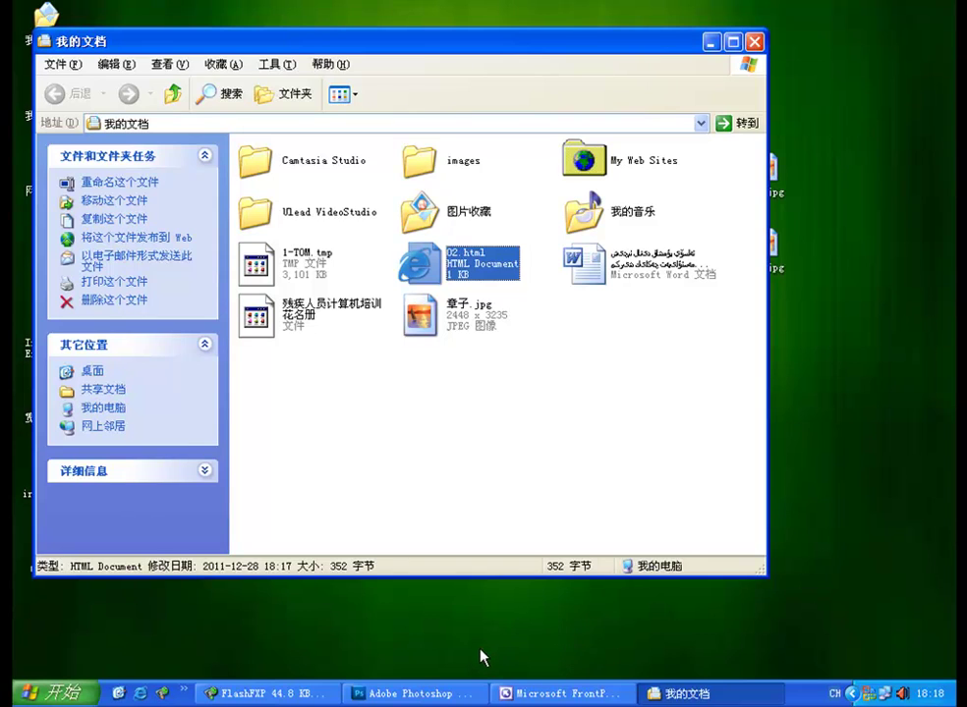
left_click(439, 694)
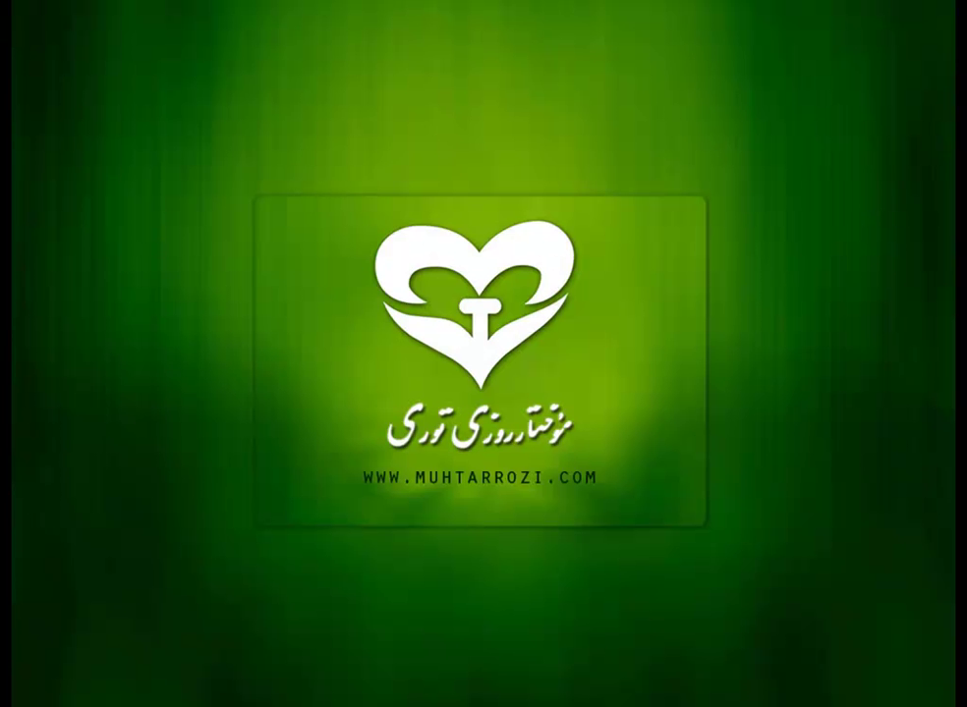